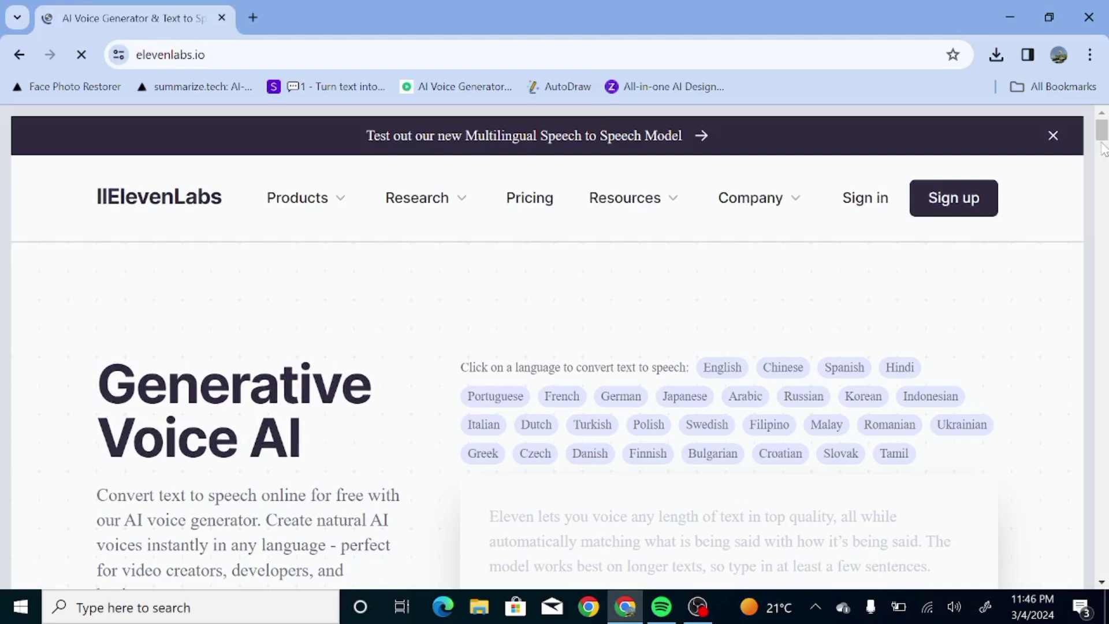
- Scroll through the elevenlabs.io home page, return to the top, and go to Pricing
drag(1103, 141, 1103, 191)
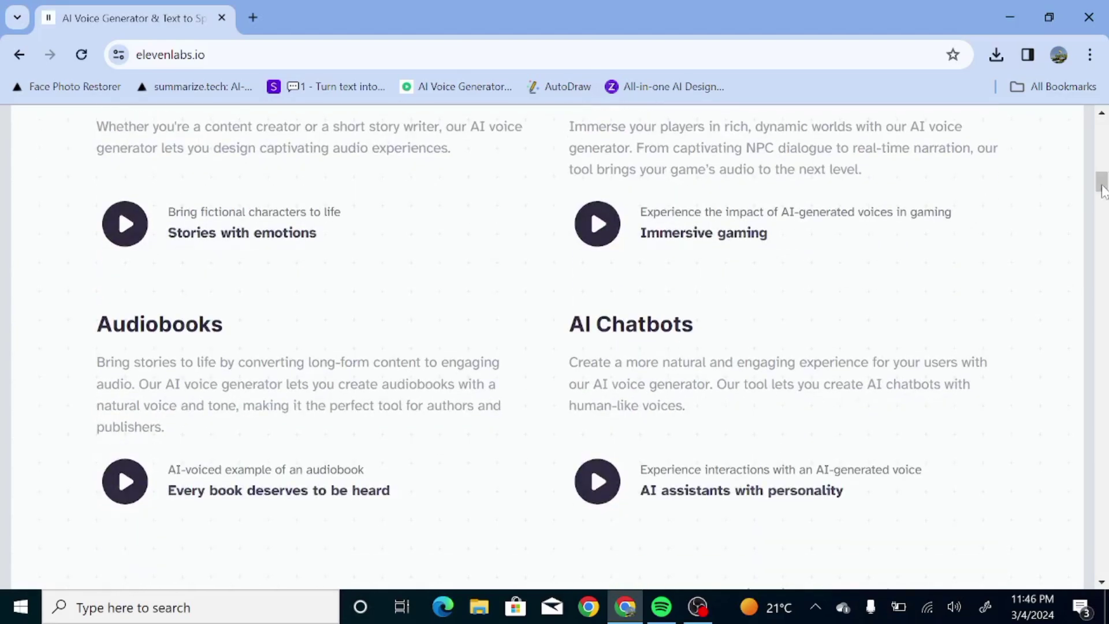
scroll(1104, 190, up, 1)
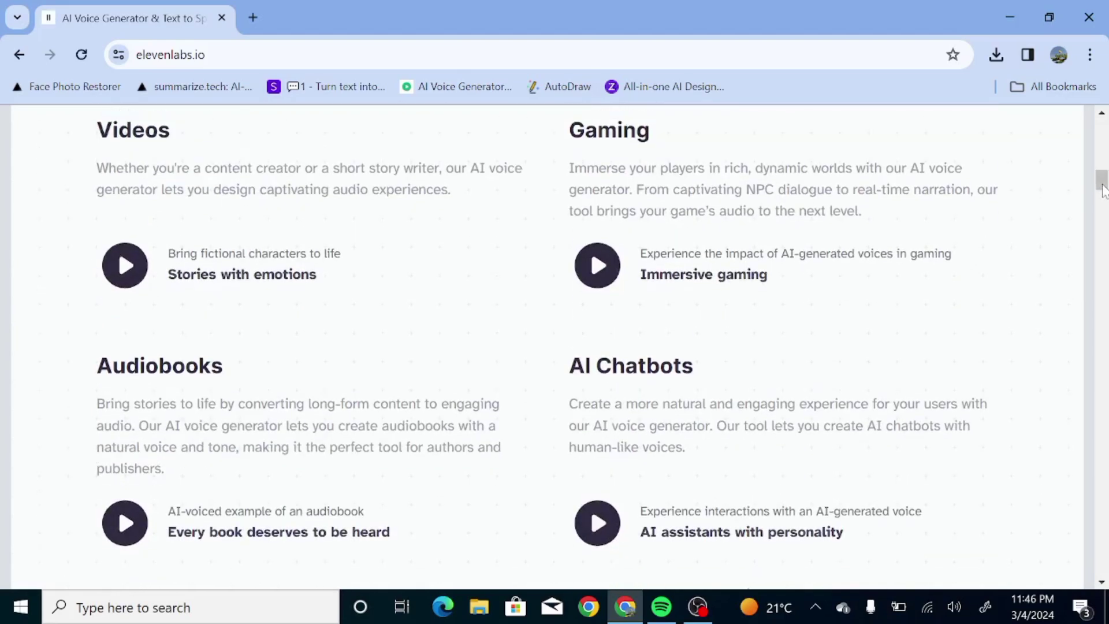
mouse_move(1103, 190)
mouse_down()
mouse_move(1101, 143)
mouse_move(1105, 193)
mouse_up()
click(547, 153)
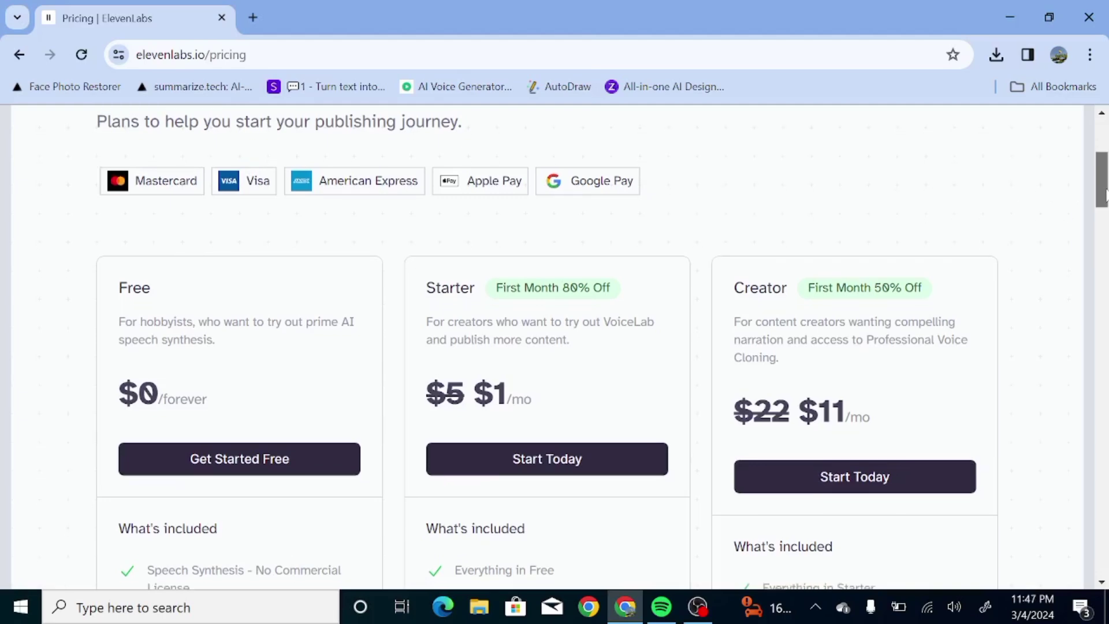
- Scroll the ElevenLabs plan cards from Free to the $99, $330 and Enterprise tiers
scroll(1105, 193, down, 4)
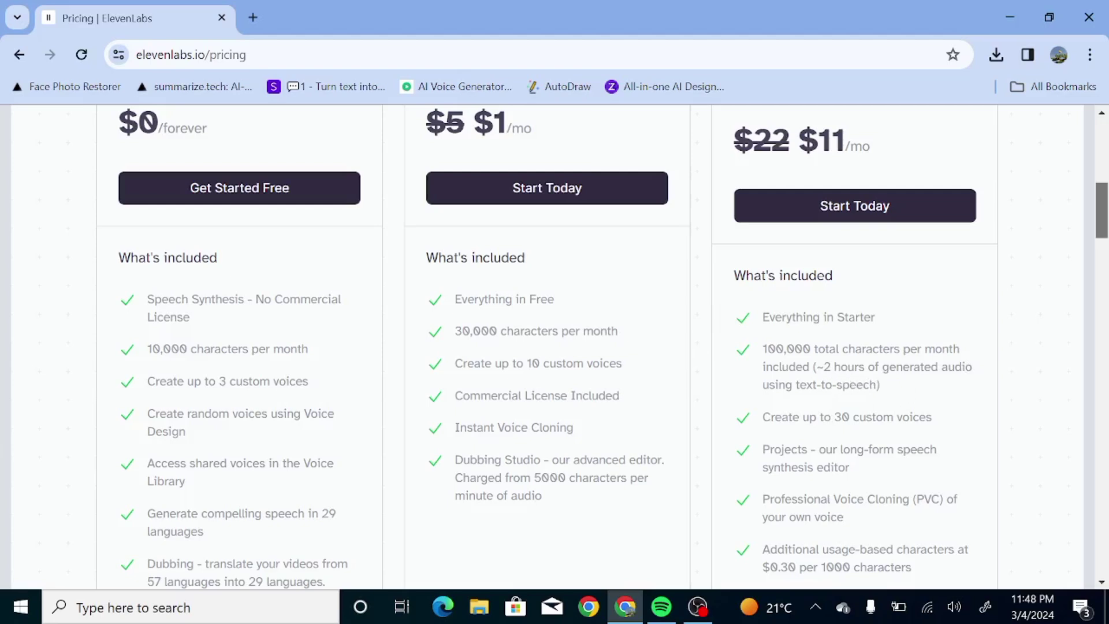
drag(1105, 208, 1106, 304)
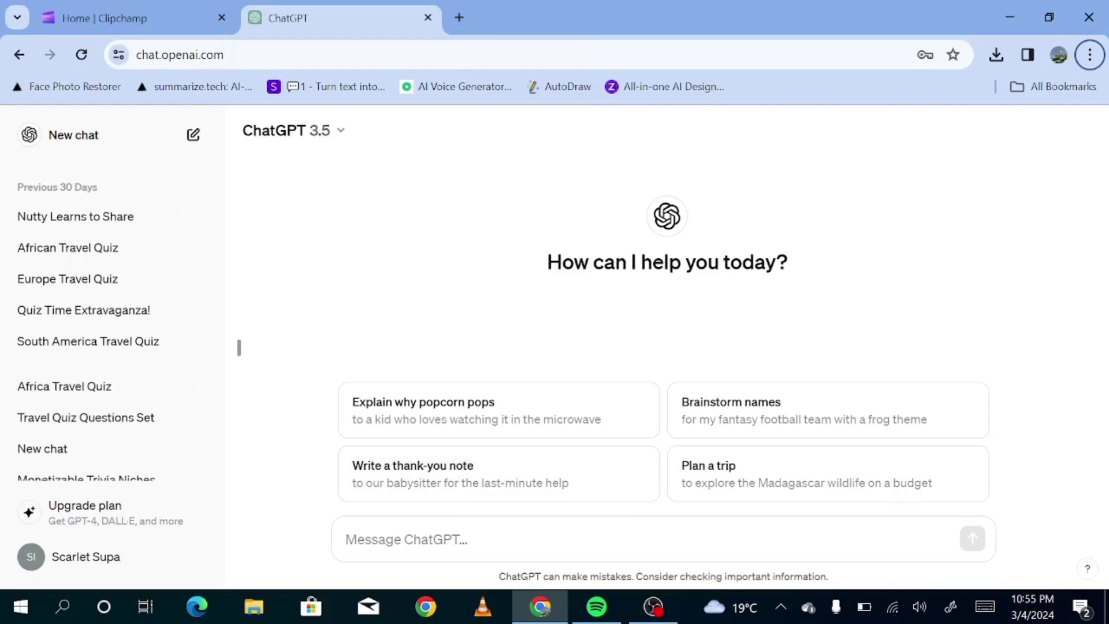
- Ask ChatGPT to write a 600-word children's story about a wise old hen and an eagle
text(wr)
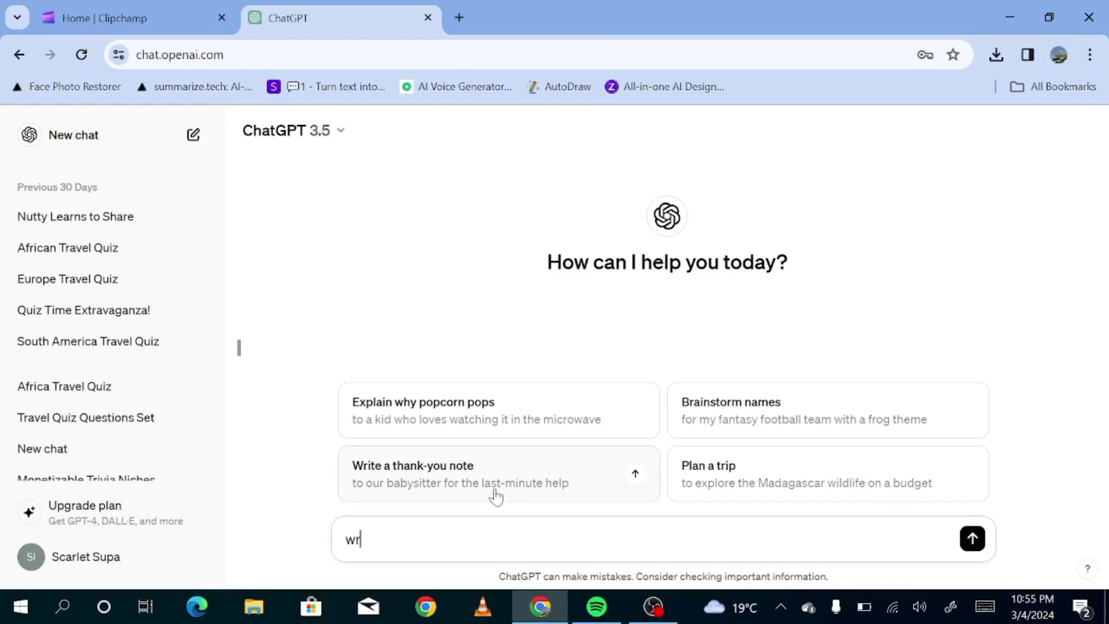
text(itw)
key(BackSpace)
key(BackSpace)
text(te a)
text(600 word childrens' story about a wise old hen and an eagle)
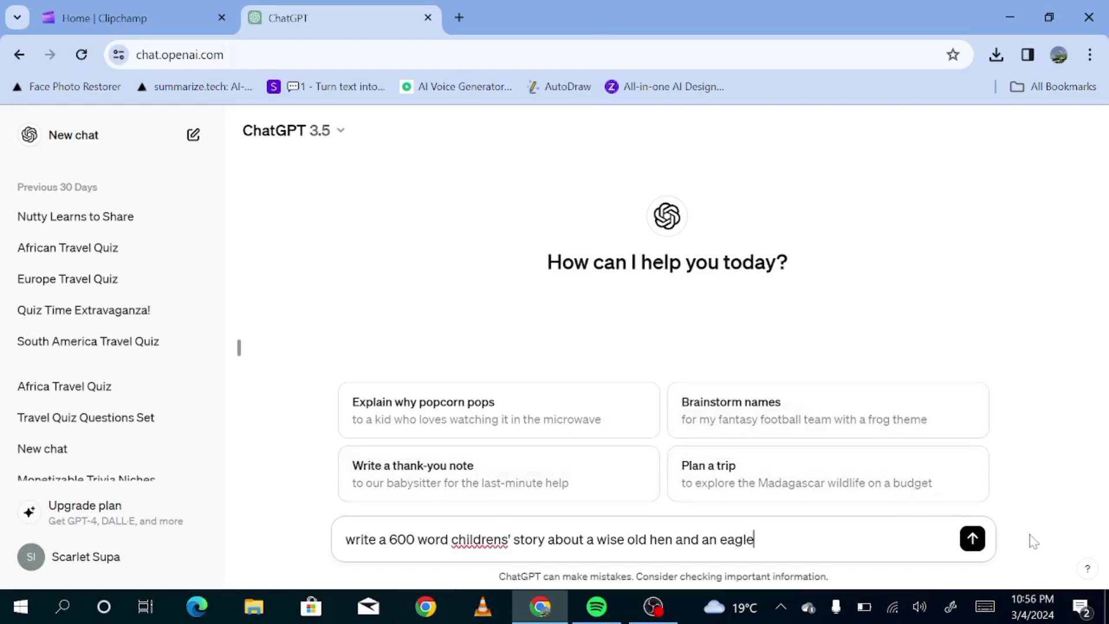
click(976, 540)
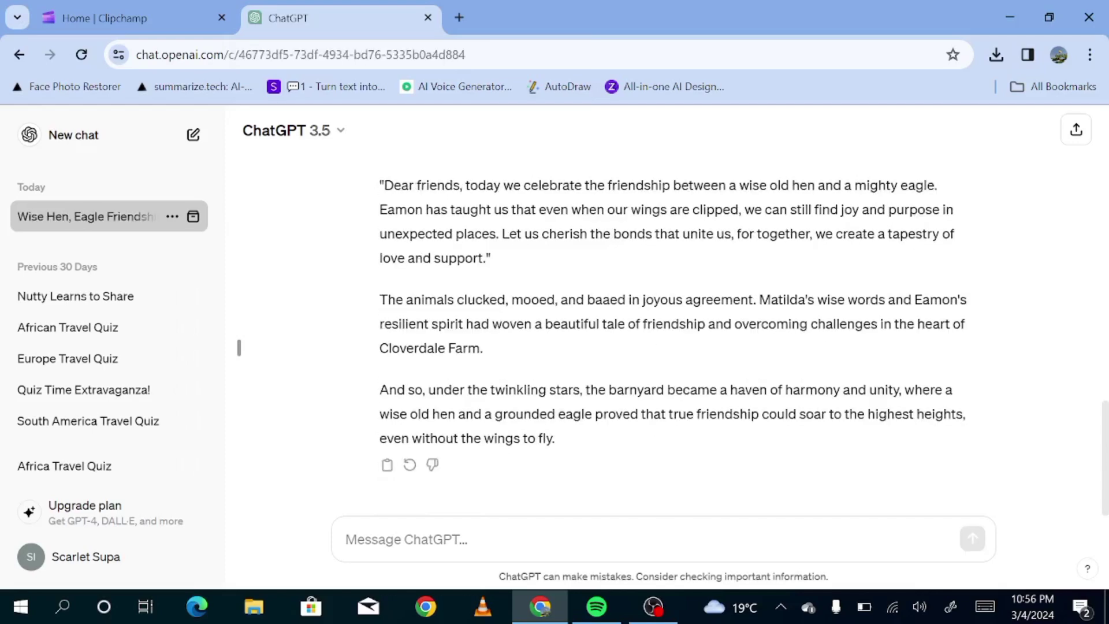
- Look over the generated story and copy it
scroll(530, 437, up, 15)
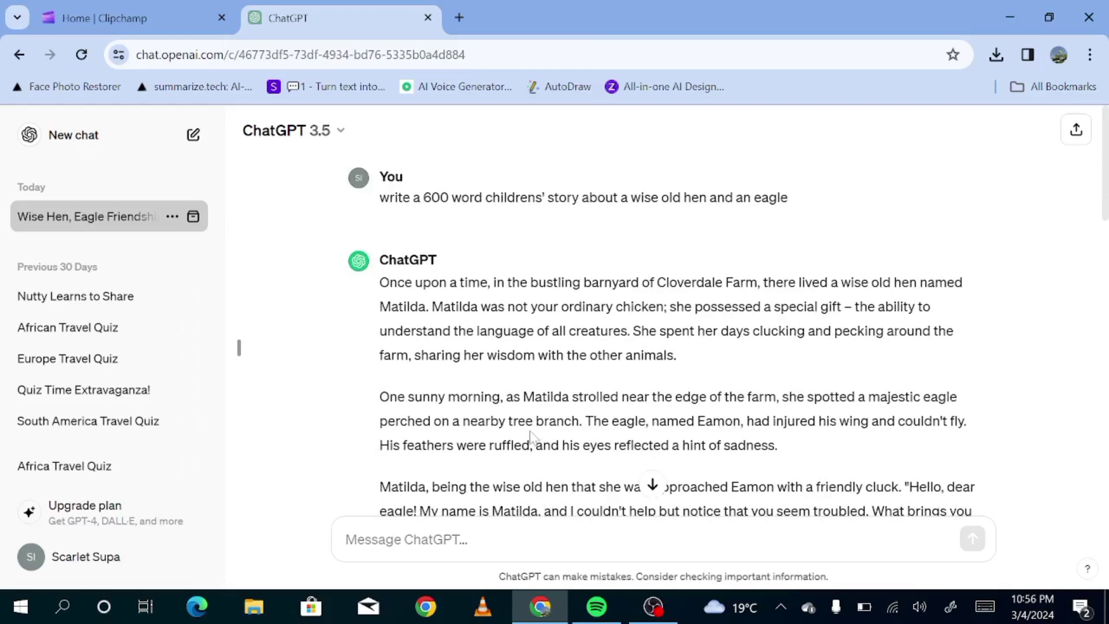
scroll(530, 437, down, 15)
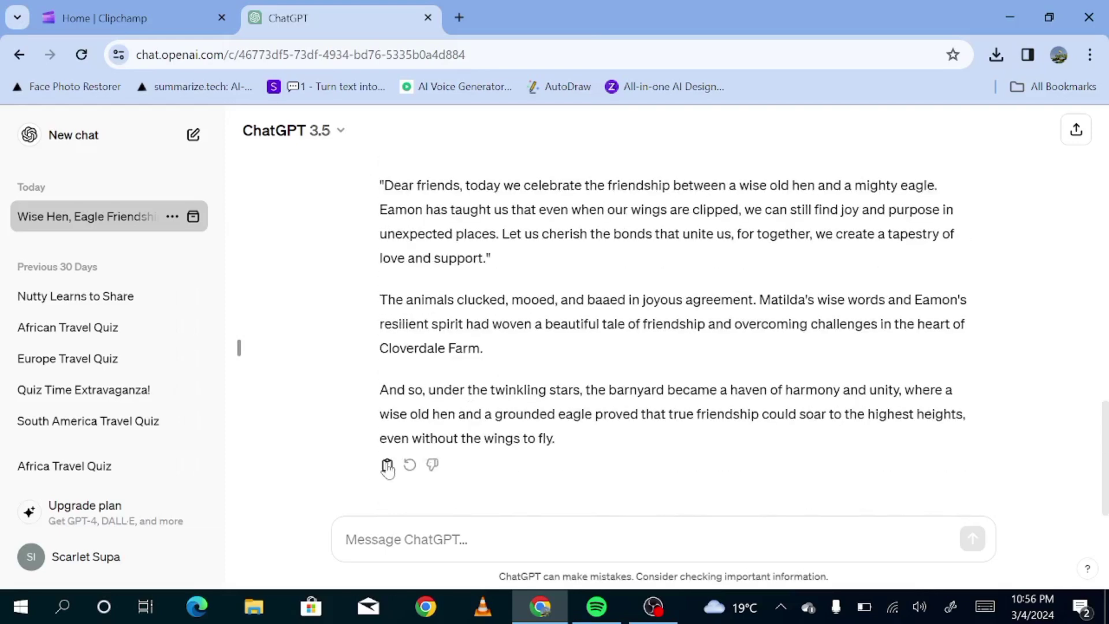
click(387, 466)
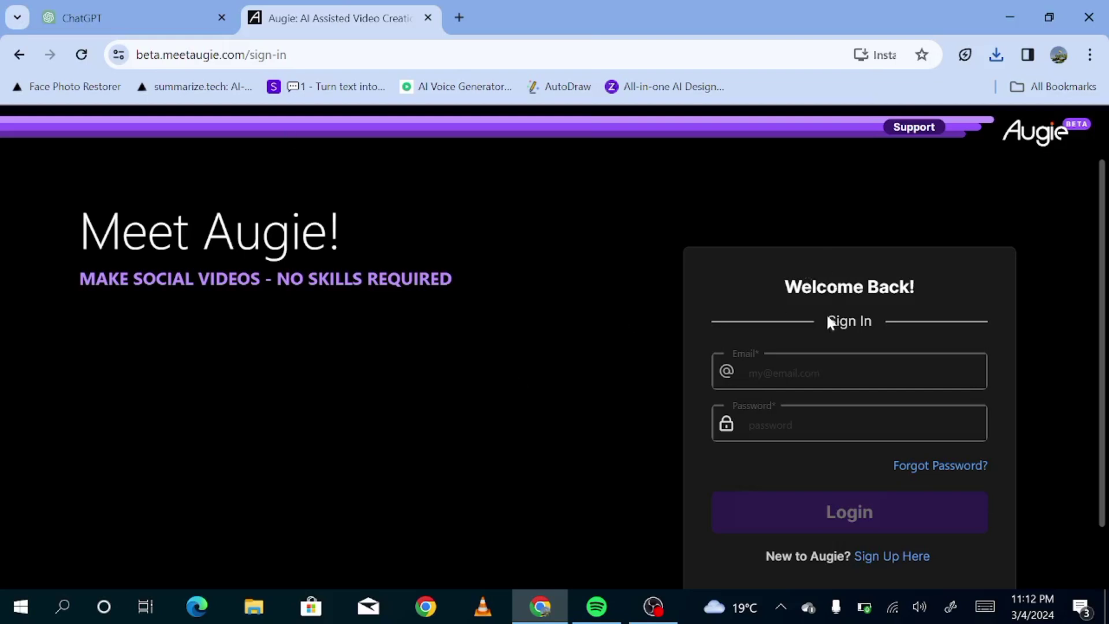
- Open Augie's Create Account form via Sign Up Here and complete the registration fields
click(893, 557)
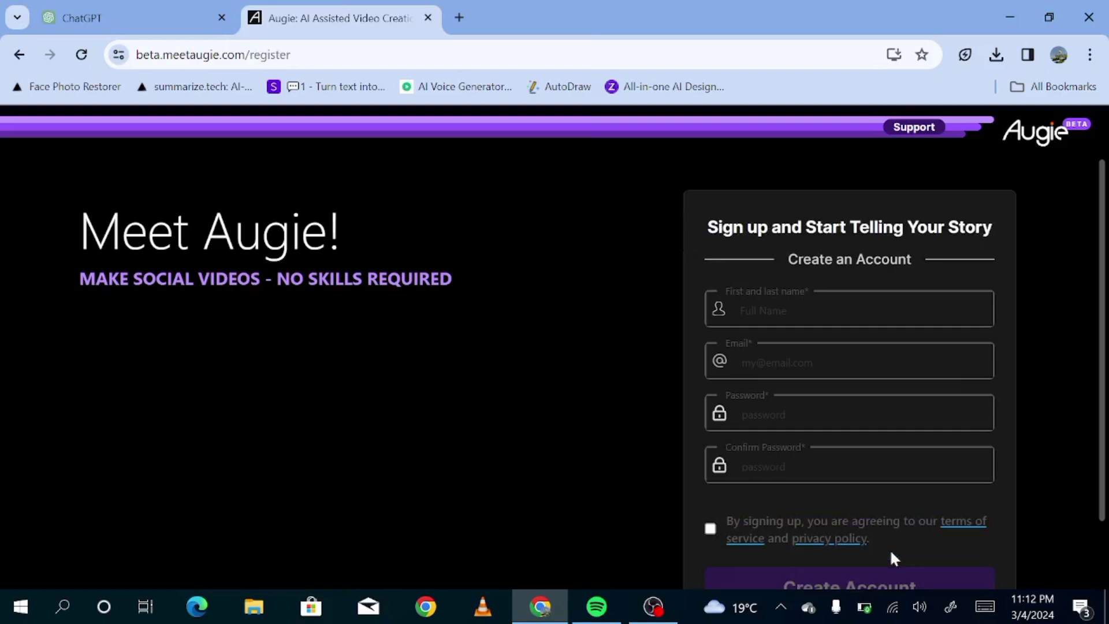
scroll(872, 495, down, 1)
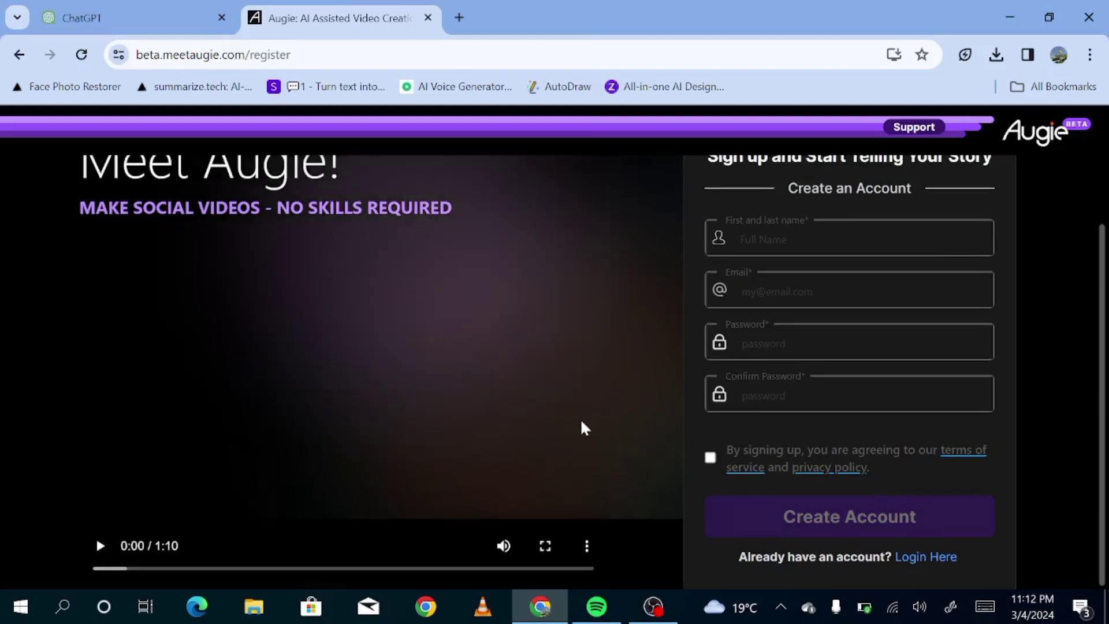
scroll(581, 423, up, 1)
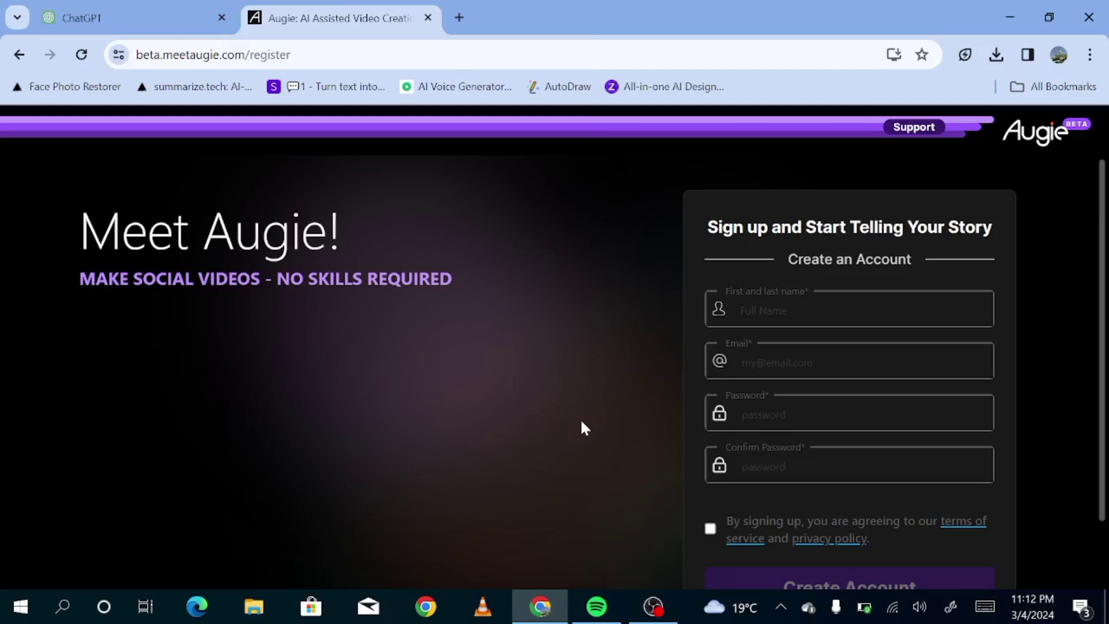
click(743, 310)
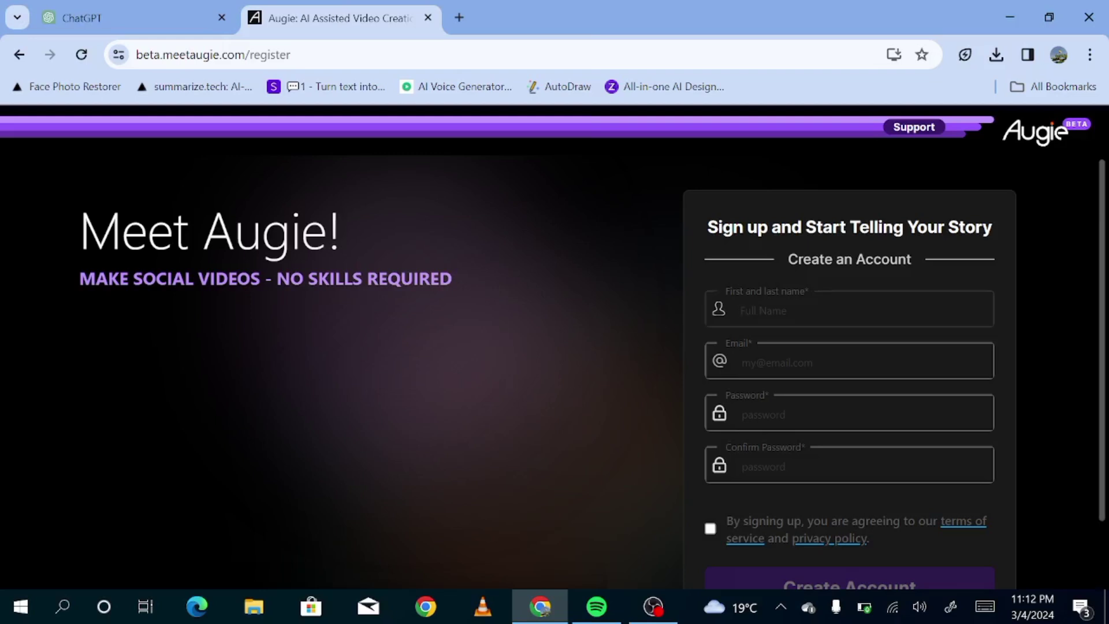
scroll(766, 382, down, 1)
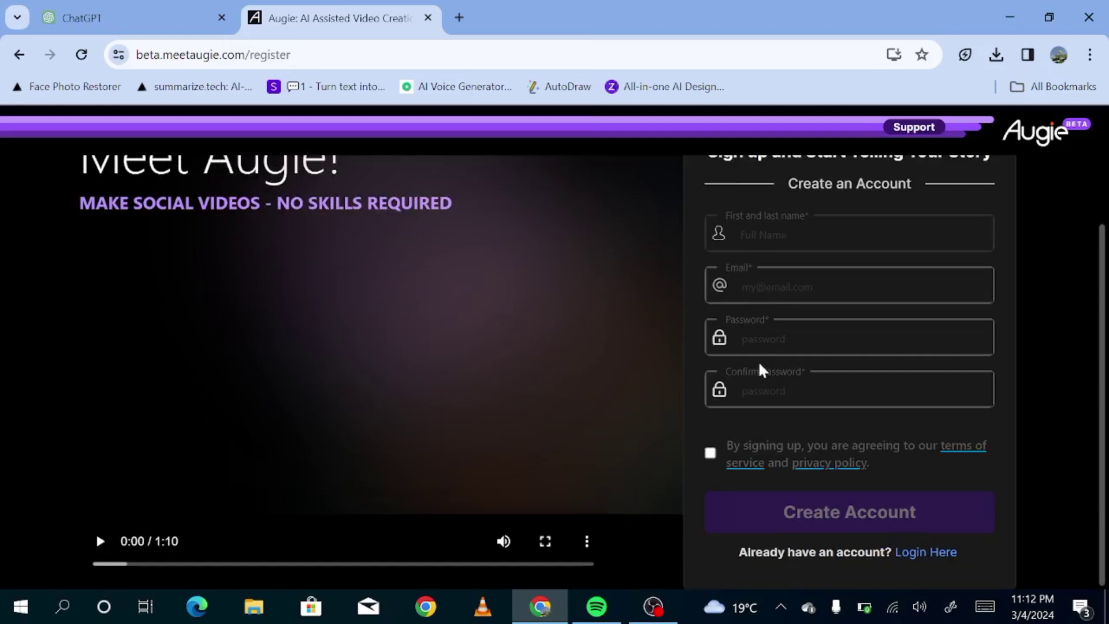
key(Return)
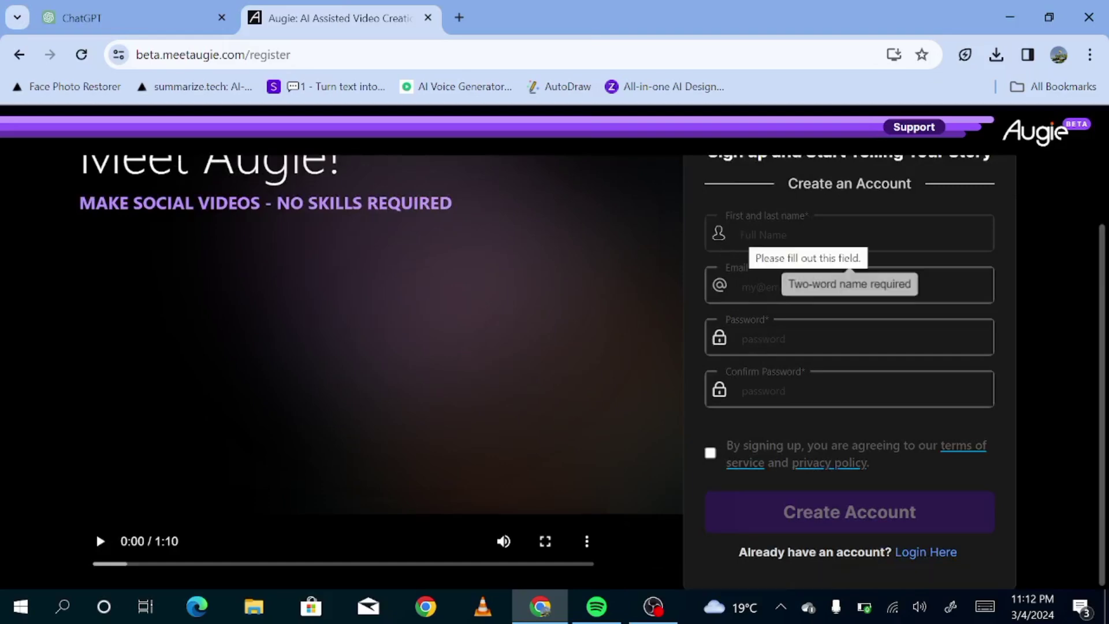
text(su)
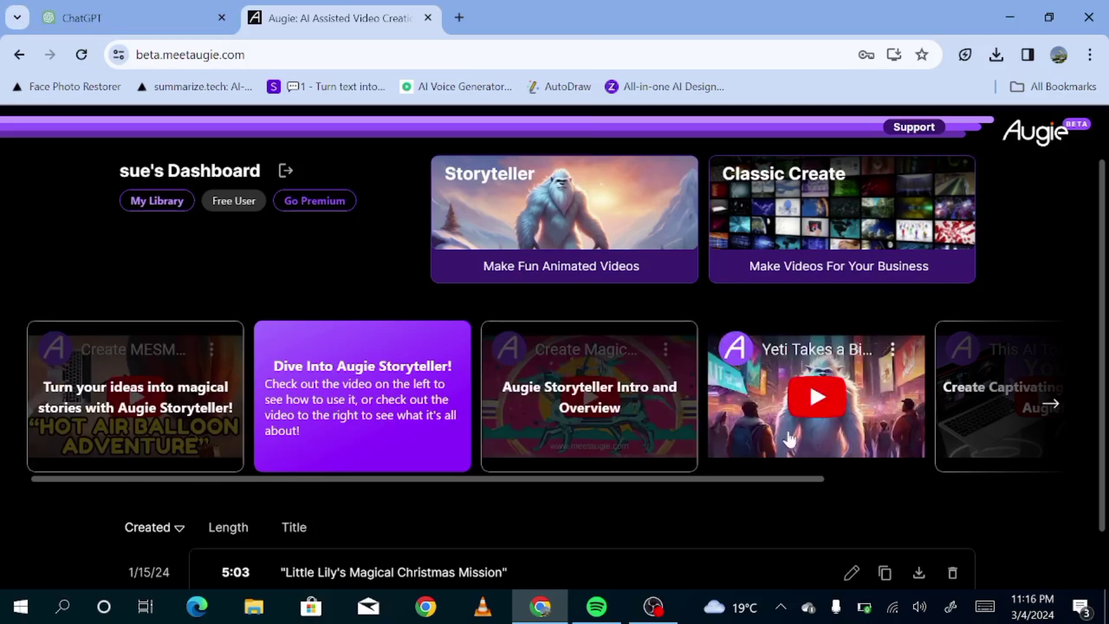
- Browse the dashboard's tutorial video carousel, then choose Classic Create to start a new video
click(1052, 407)
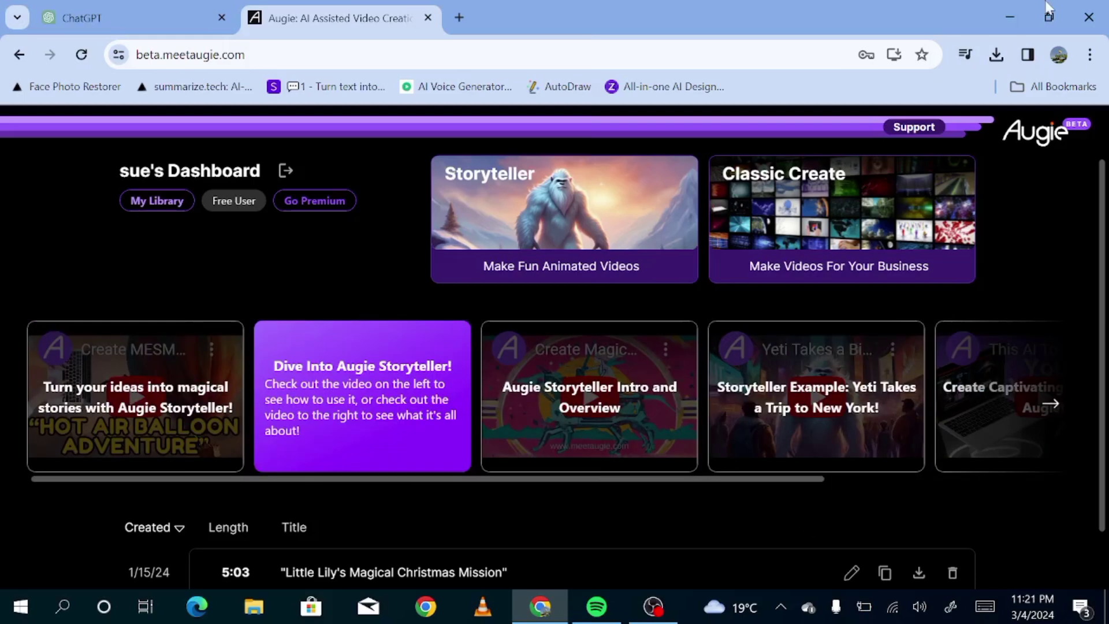
click(916, 256)
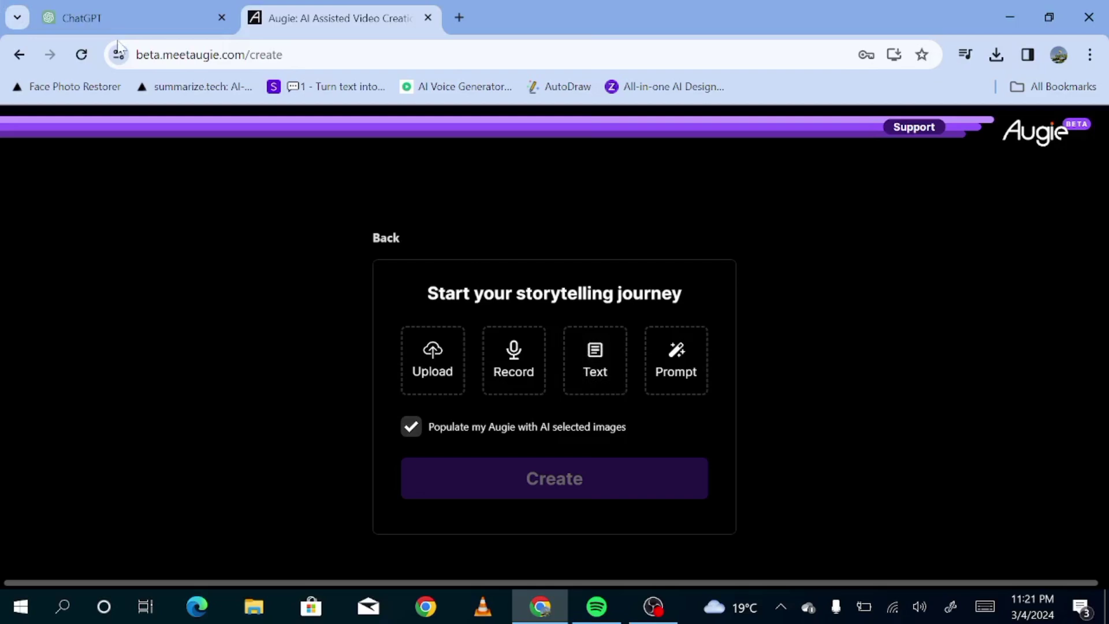
- Copy the hen-and-eagle story again from the ChatGPT tab
click(68, 14)
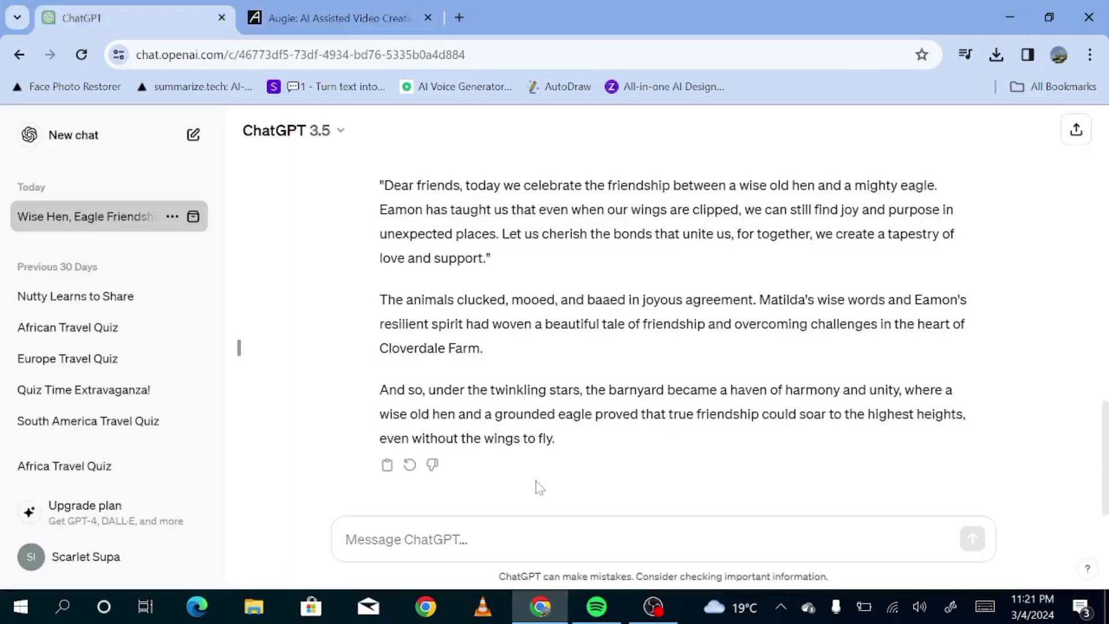
click(387, 466)
click(295, 18)
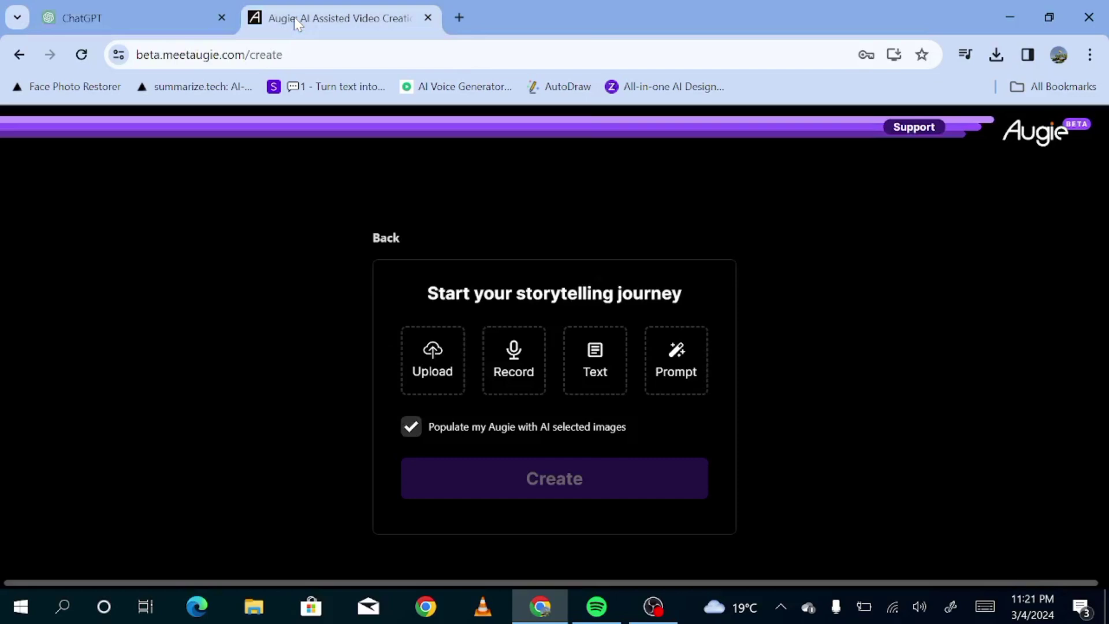
- Choose the Text source and paste the story into the transcript box
click(588, 364)
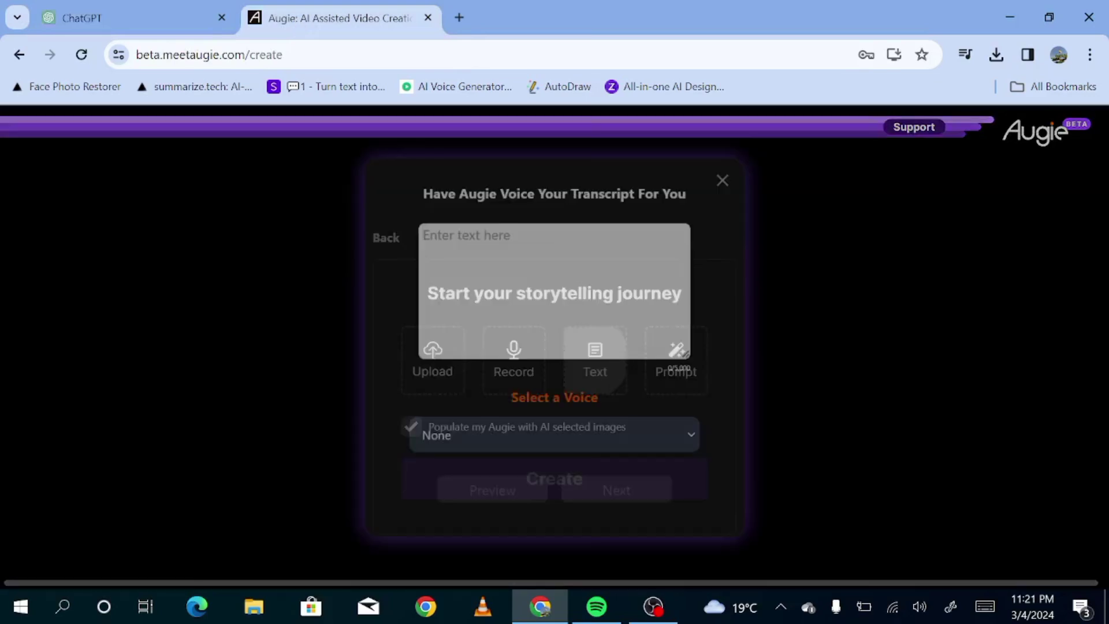
click(420, 232)
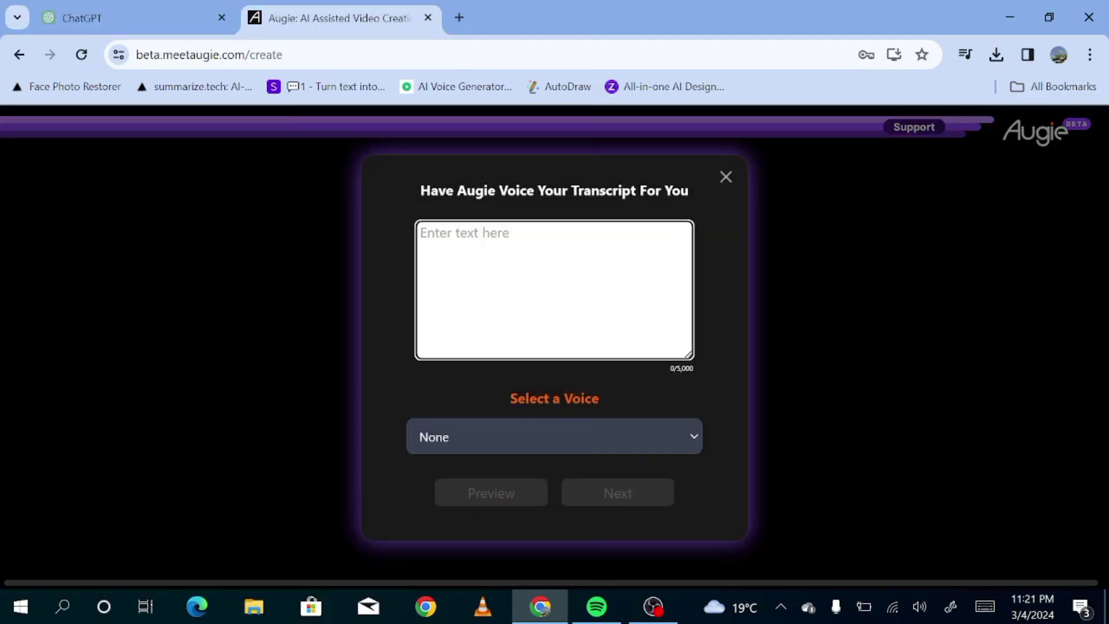
right_click(448, 248)
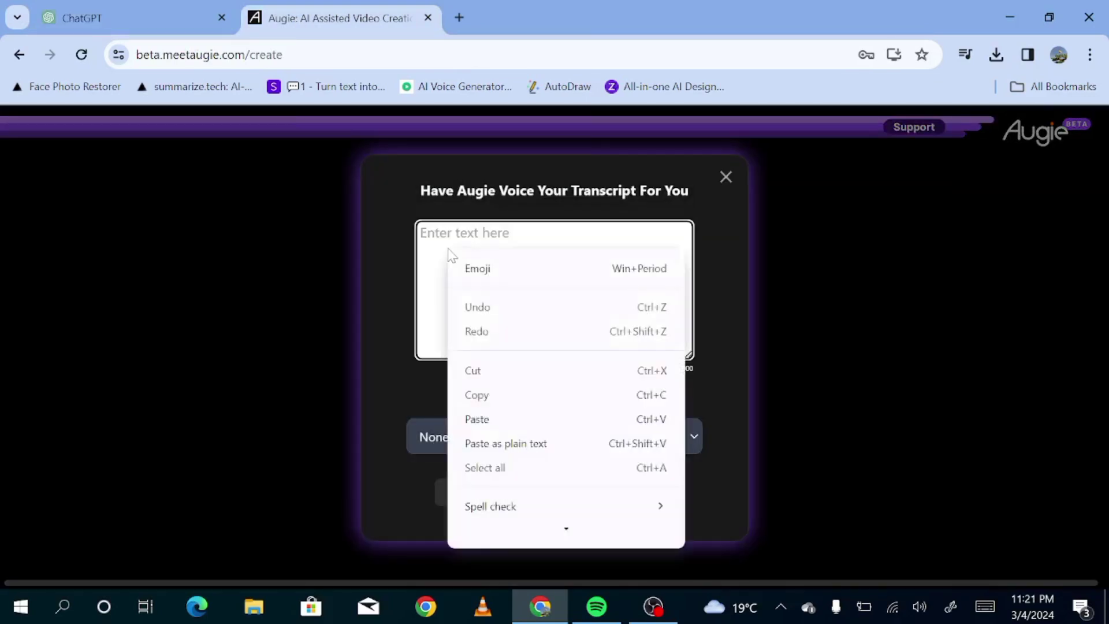
click(477, 420)
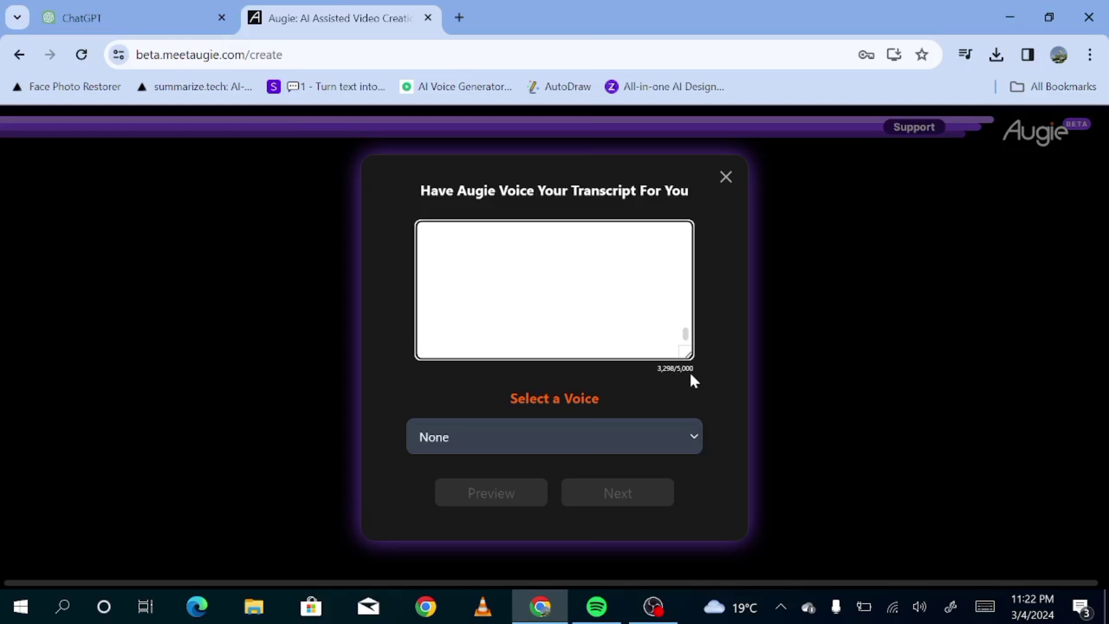
- Select the Sam voice, generate a preview, and play it briefly
click(619, 445)
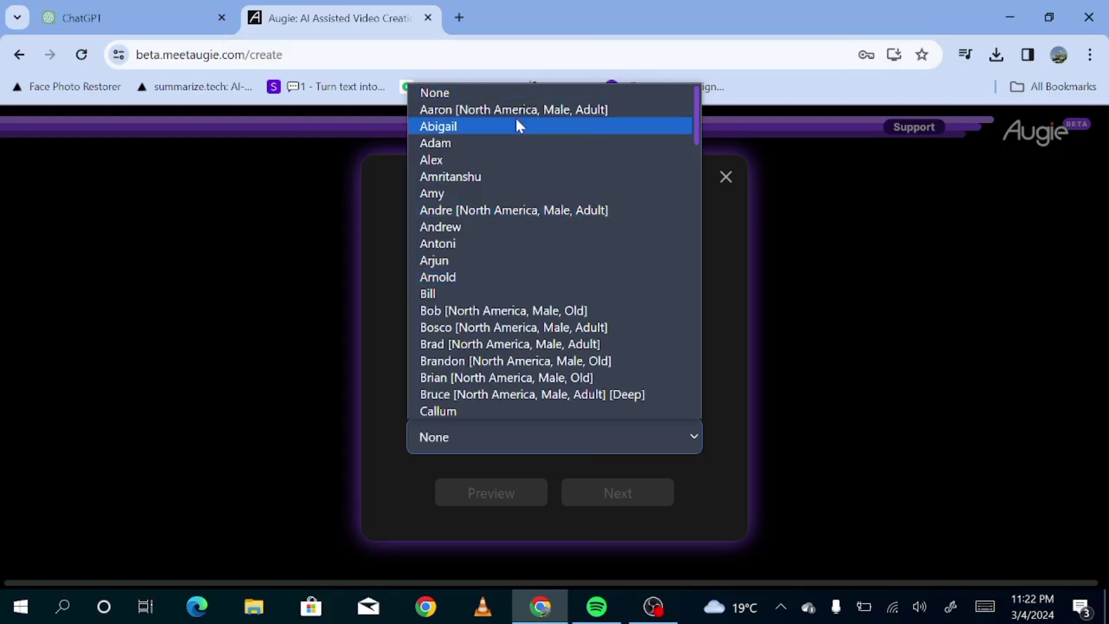
scroll(515, 118, down, 15)
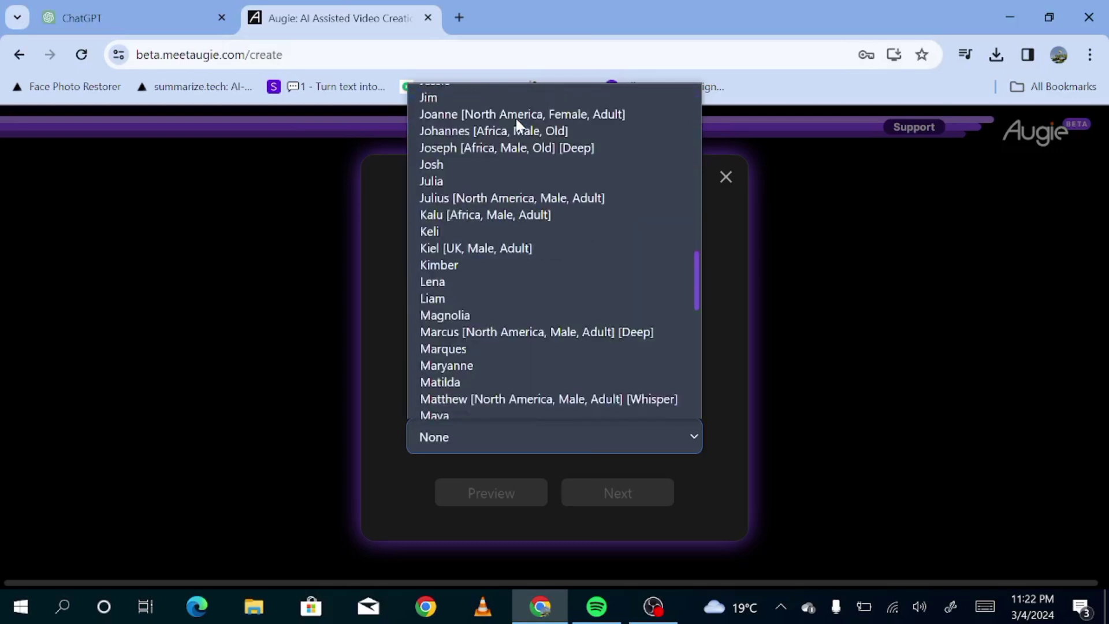
scroll(515, 118, down, 10)
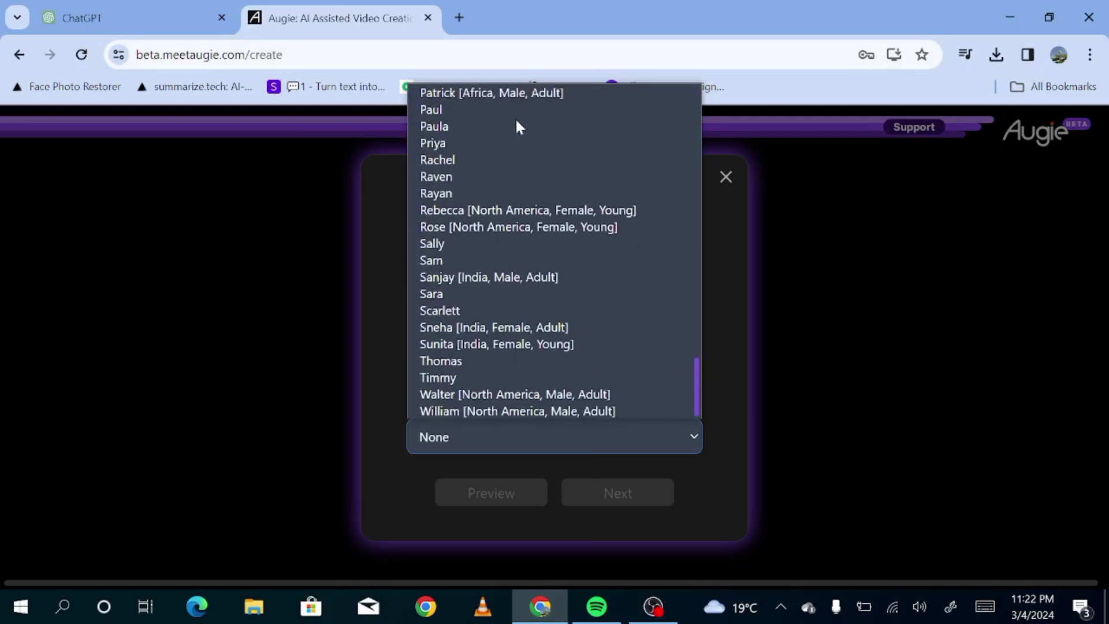
click(467, 261)
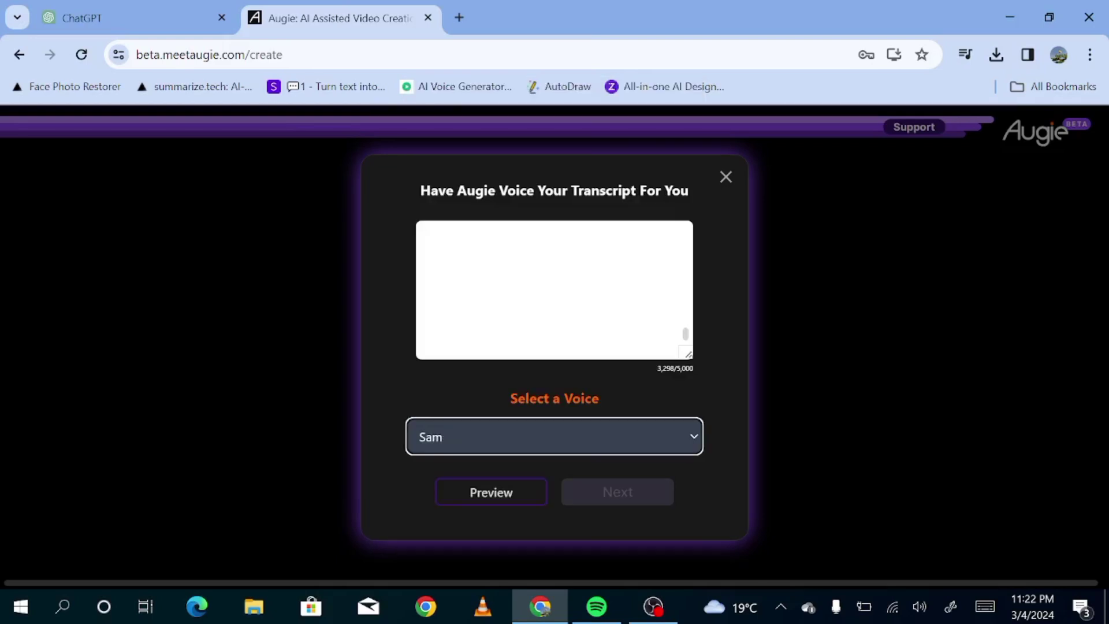
click(475, 495)
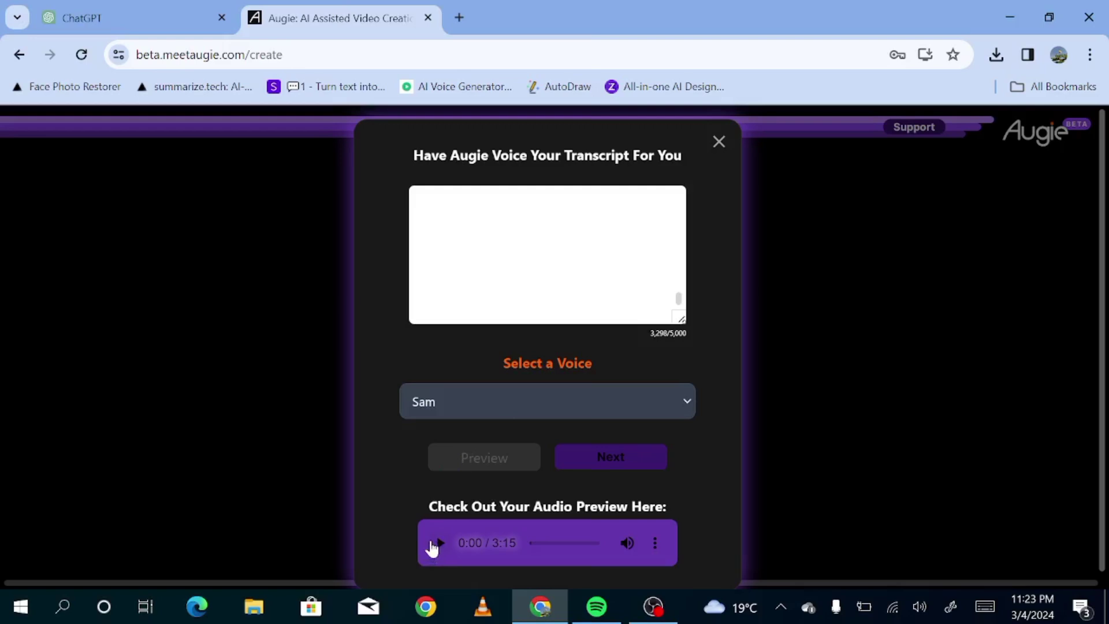
click(442, 549)
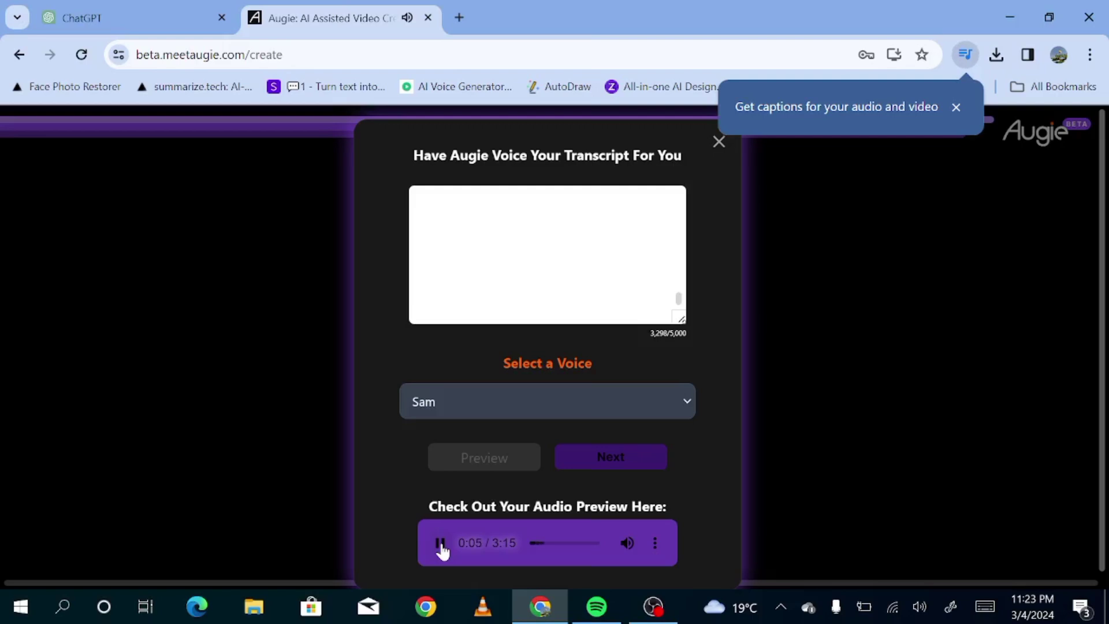
click(440, 546)
- Switch to the Hannah voice and play its 3:24 preview, pausing at 0:18
click(672, 406)
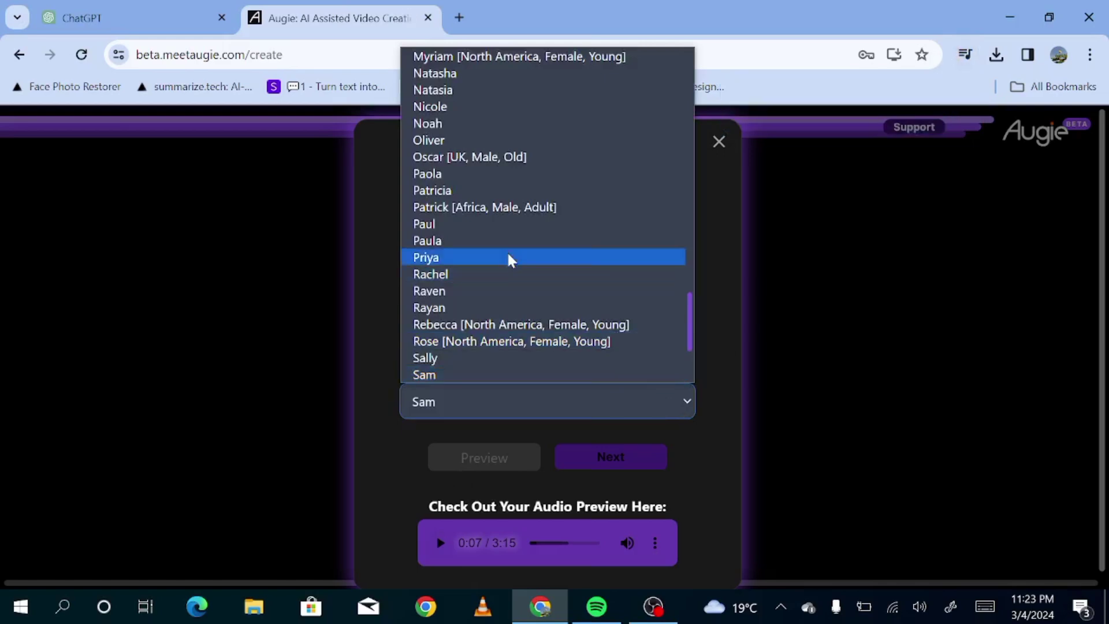
scroll(511, 277, up, 10)
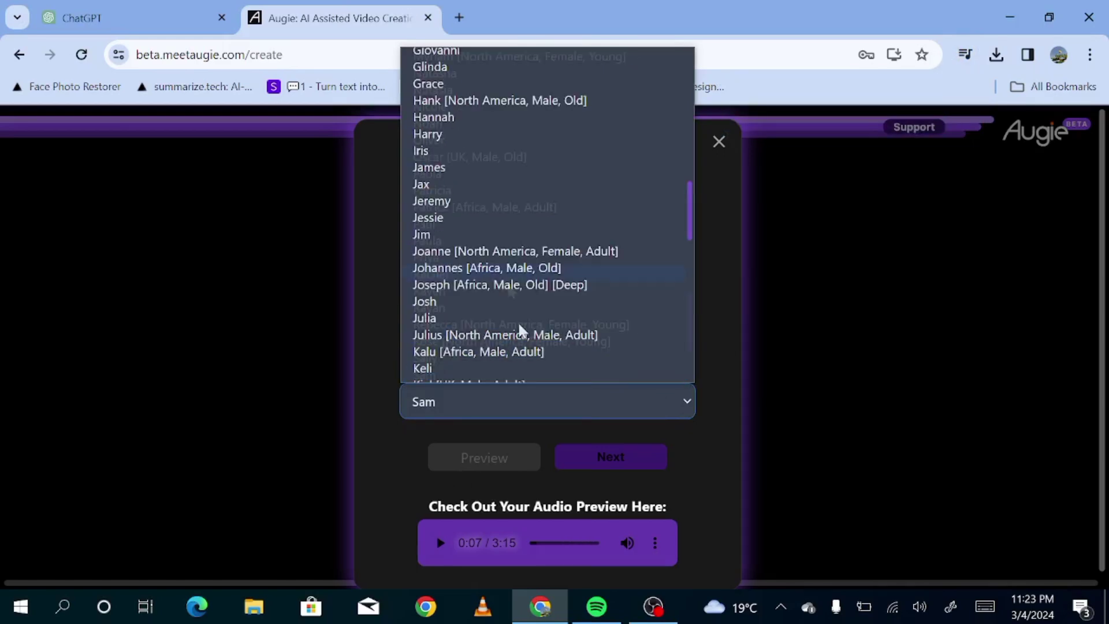
click(507, 118)
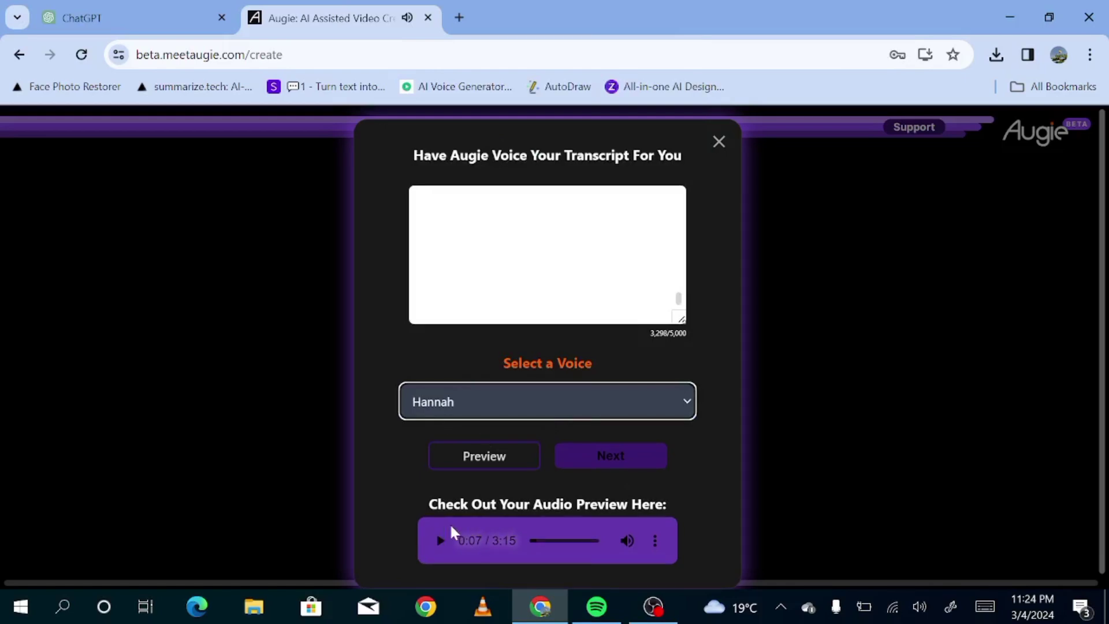
click(508, 459)
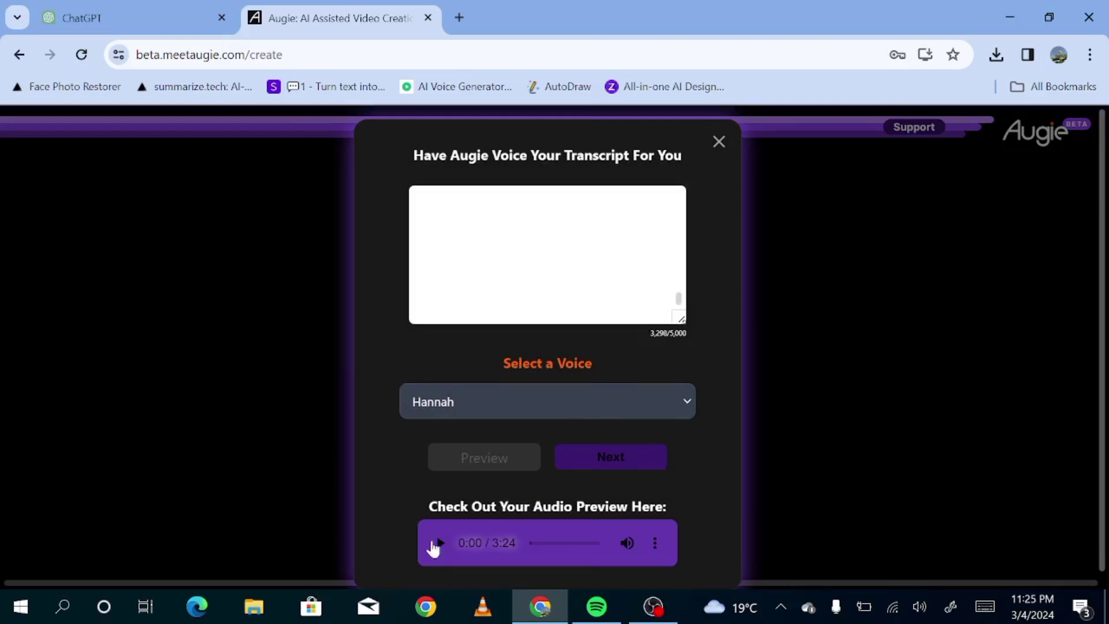
click(439, 543)
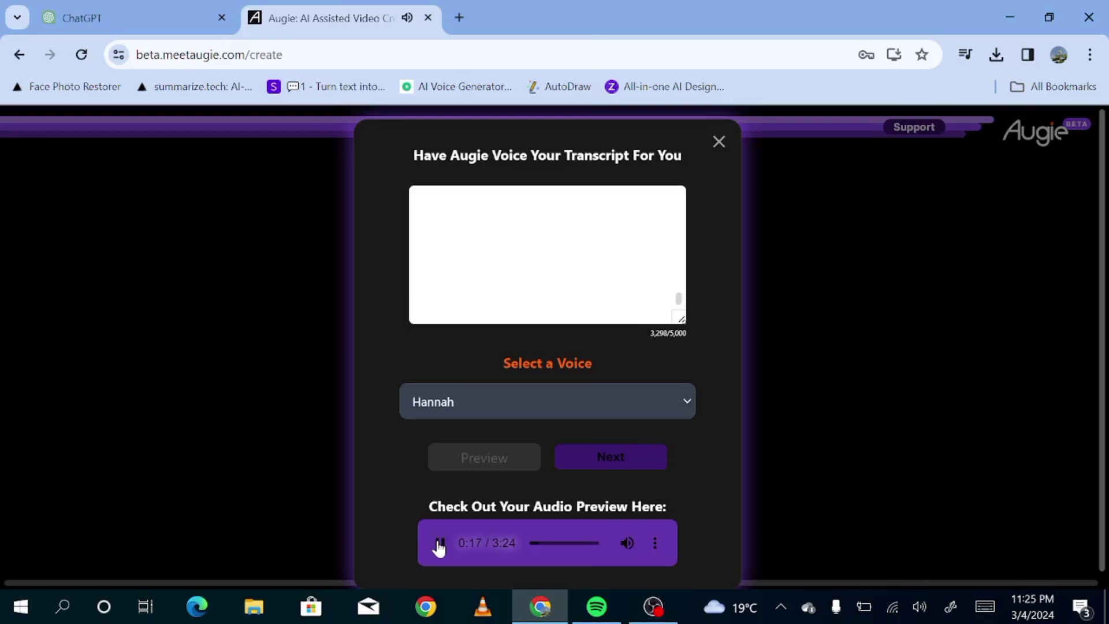
click(439, 546)
- Download the Hannah preview as an MP3, check it plays in VLC, then close VLC
click(658, 555)
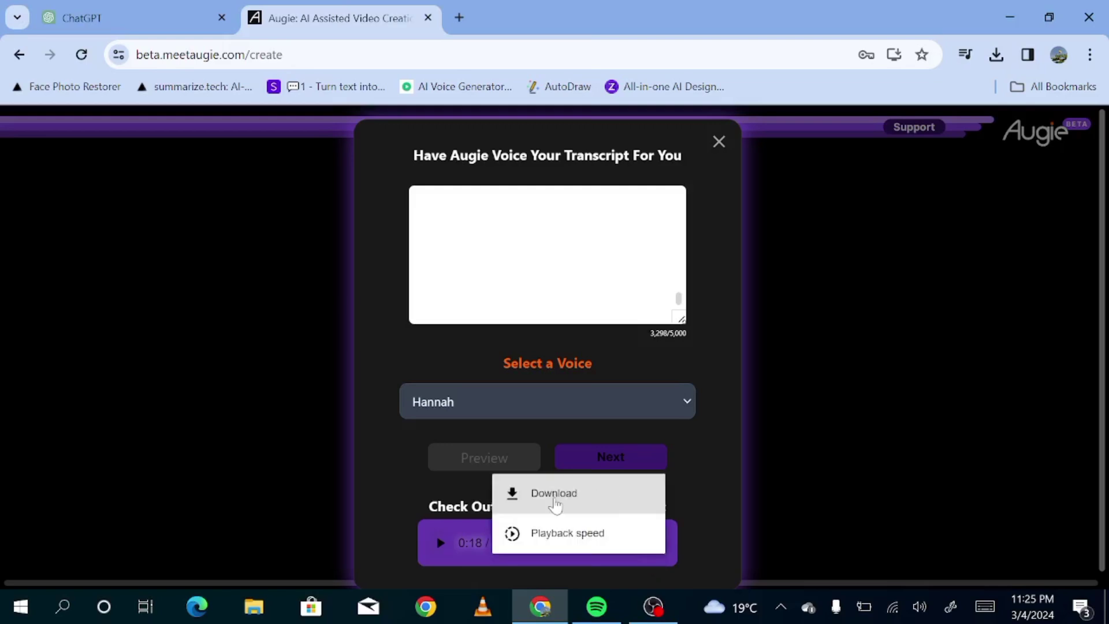
click(555, 505)
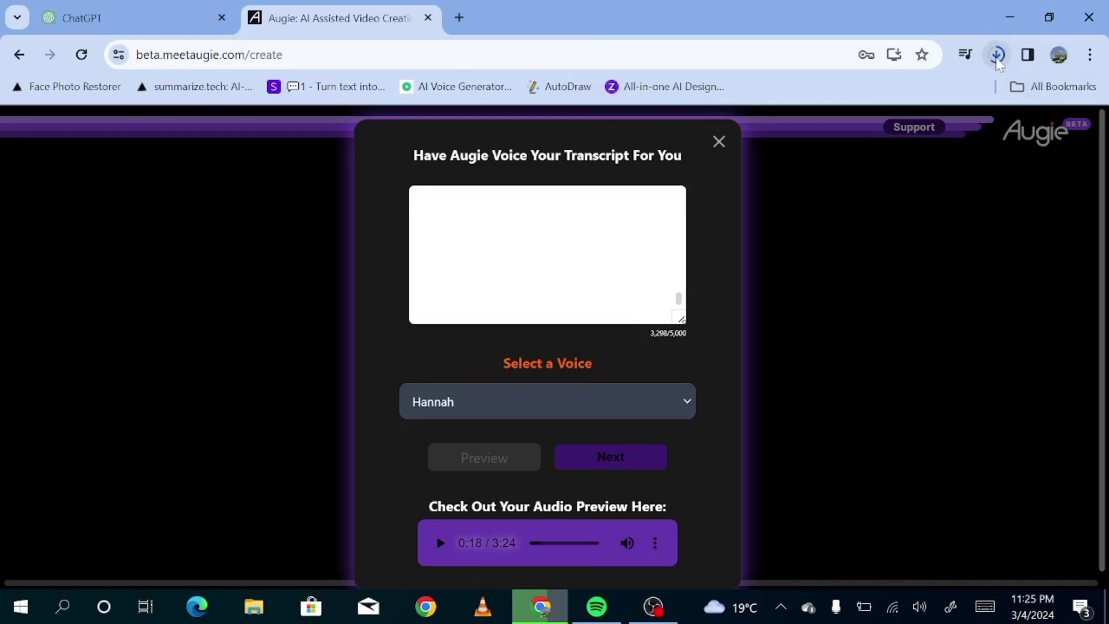
click(998, 60)
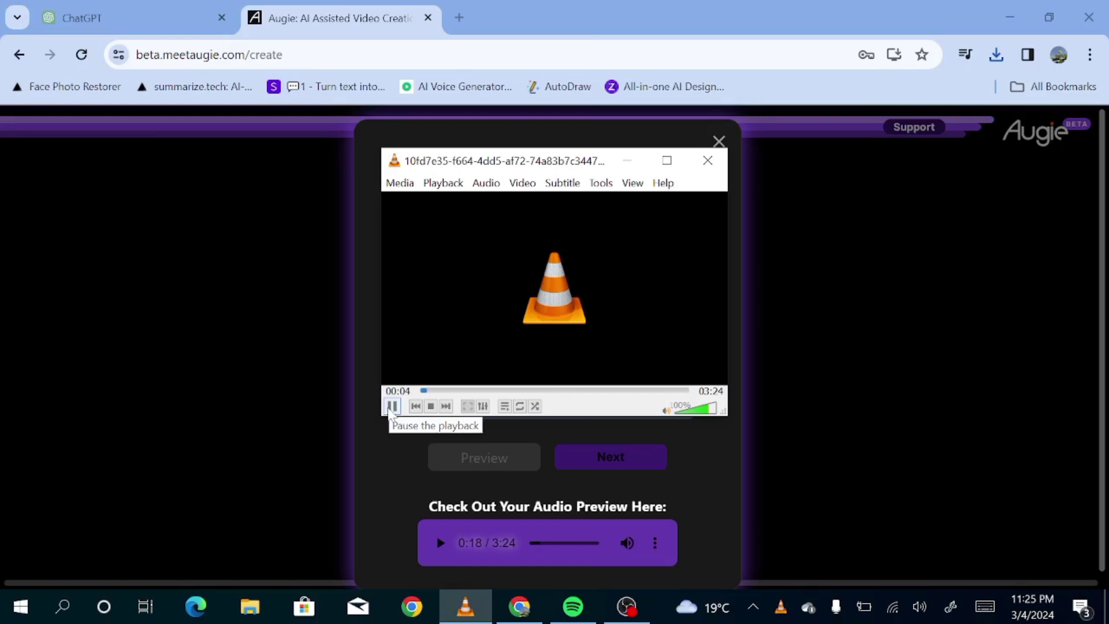
click(391, 406)
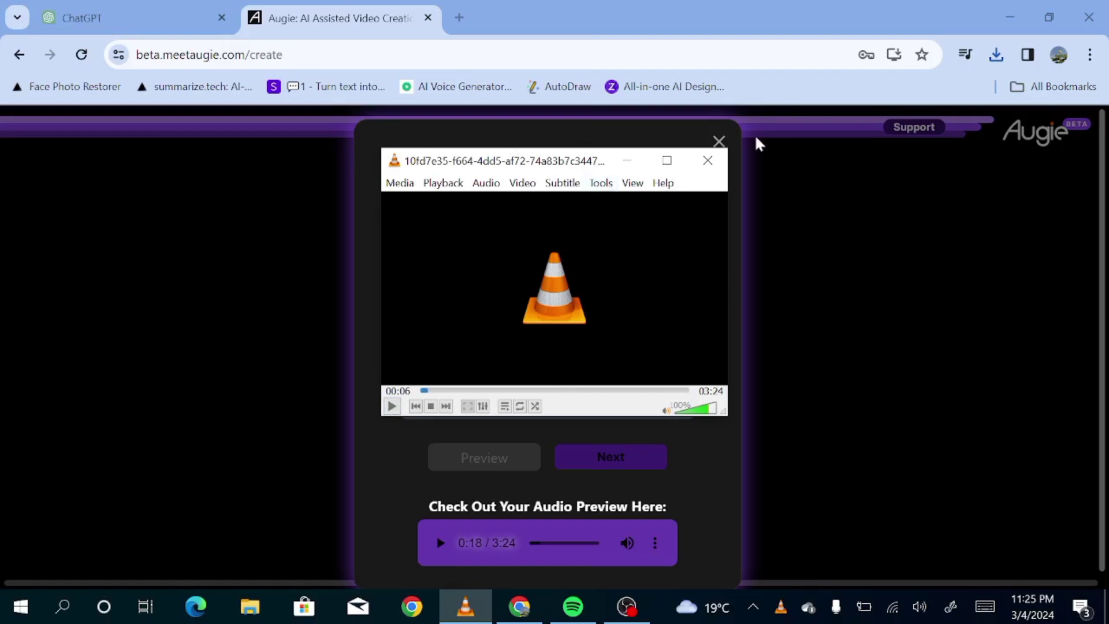
click(707, 160)
click(997, 61)
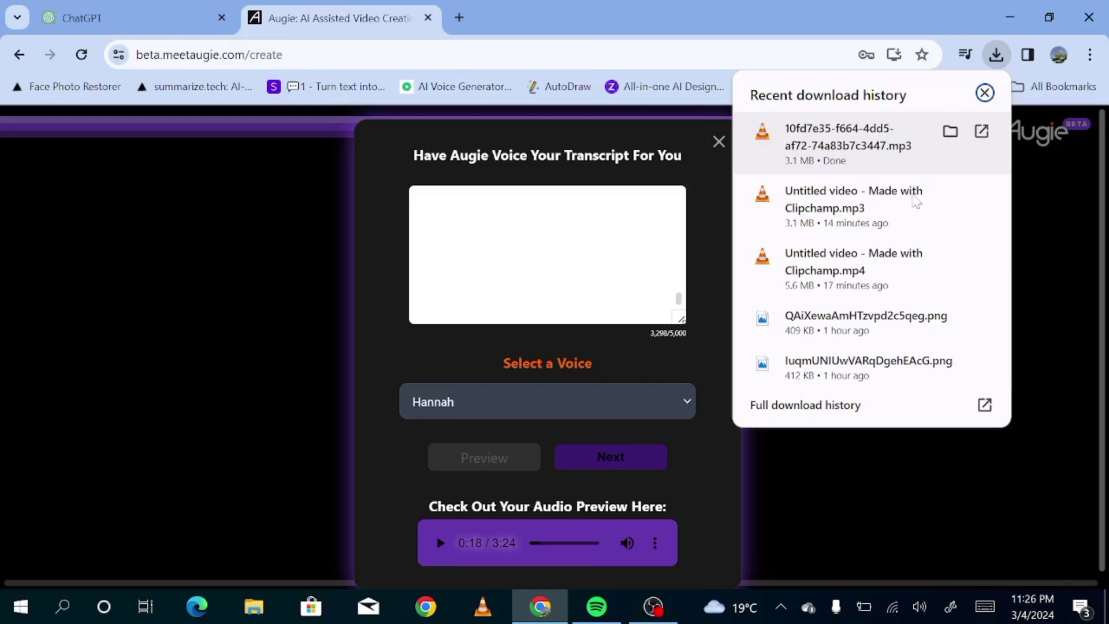
- Dismiss the download history and open the 'Clipchamp: Quick and easy video editor' result
click(858, 481)
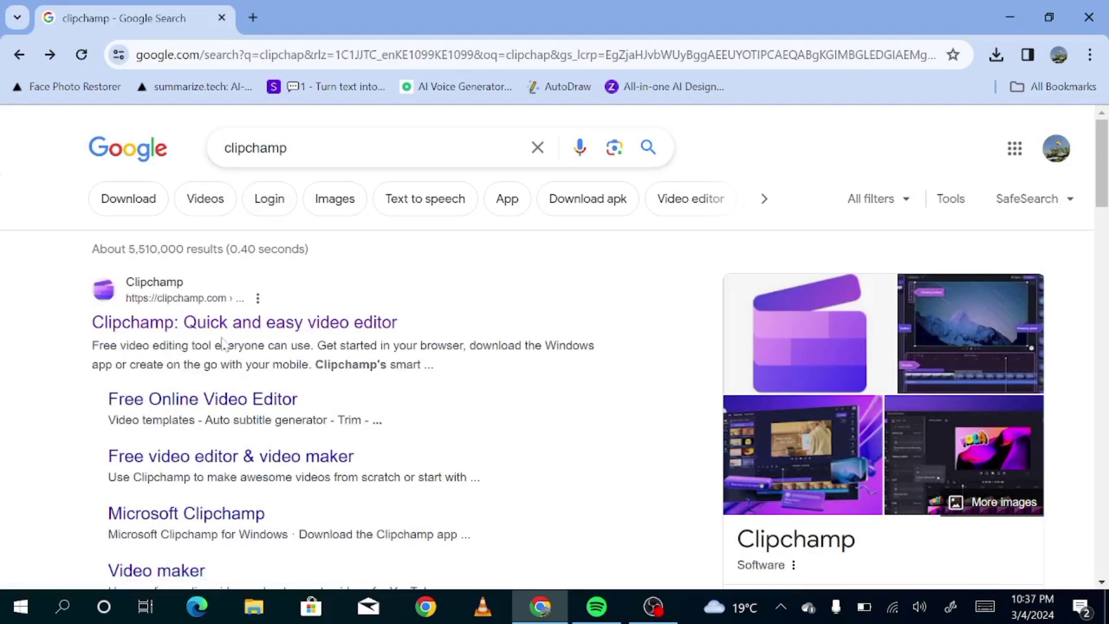
click(223, 328)
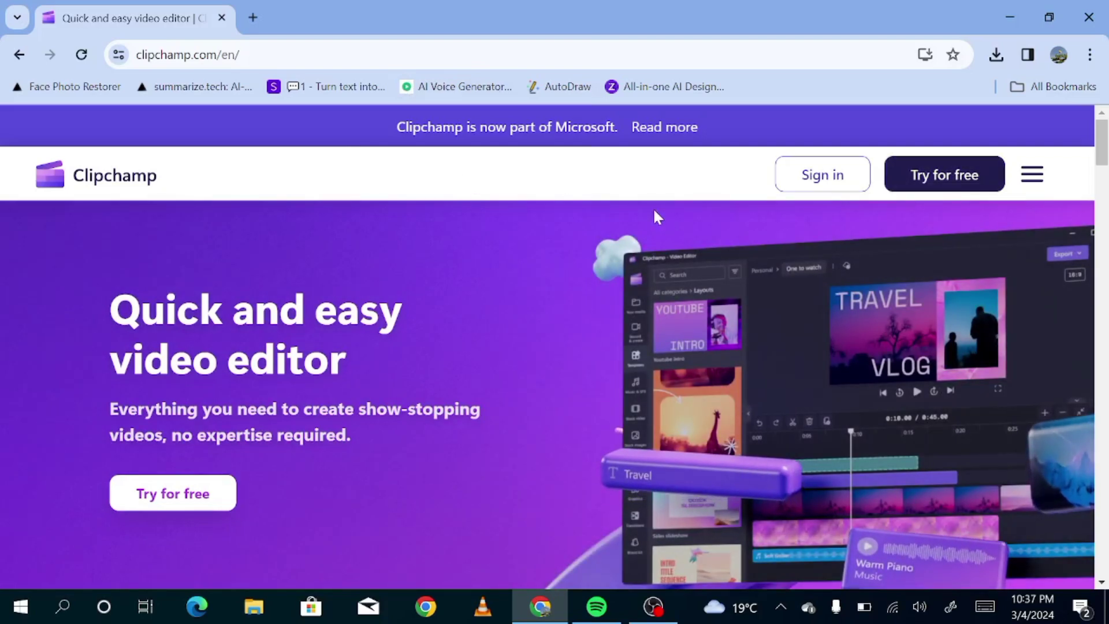
- Scroll down clipchamp.com to the 'Unlimited video creation with no watermark' section
scroll(454, 252, down, 10)
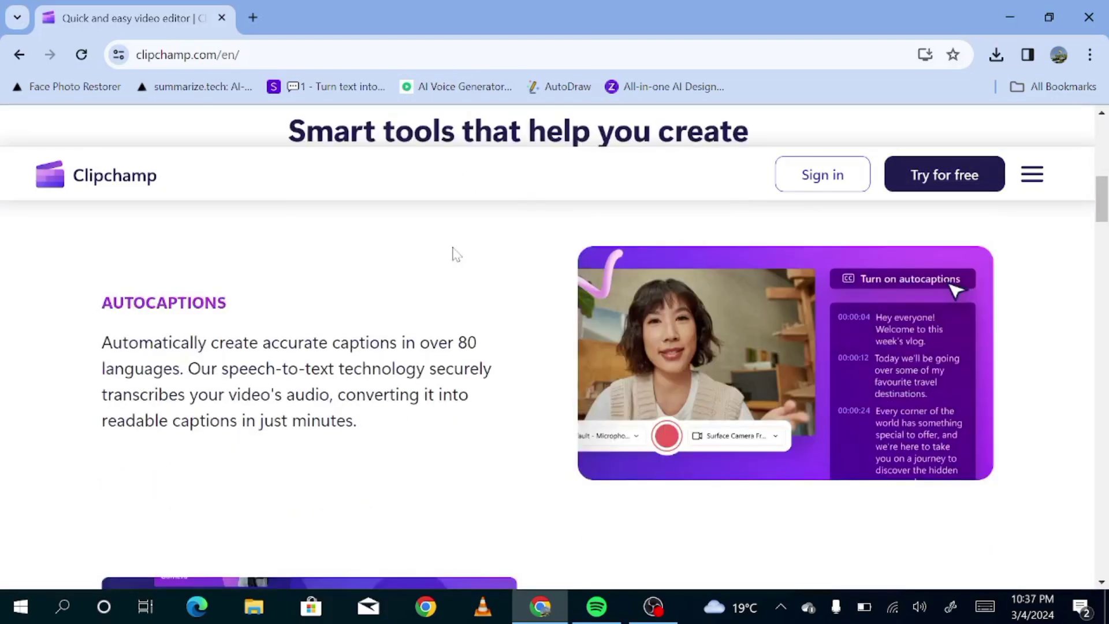
scroll(369, 421, down, 6)
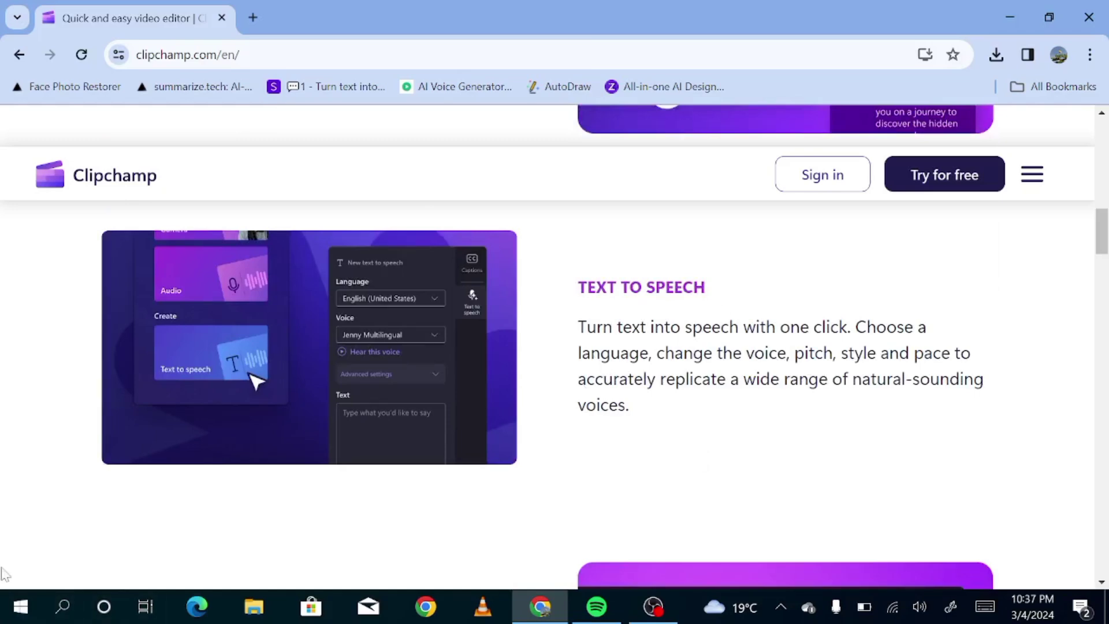
scroll(792, 426, down, 4)
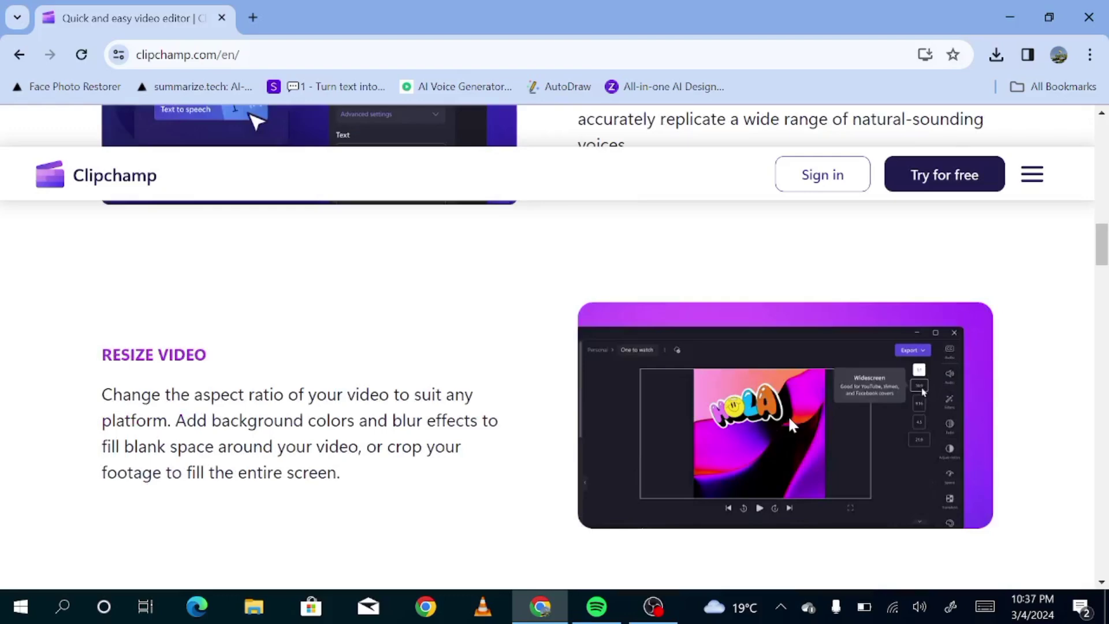
scroll(550, 450, down, 5)
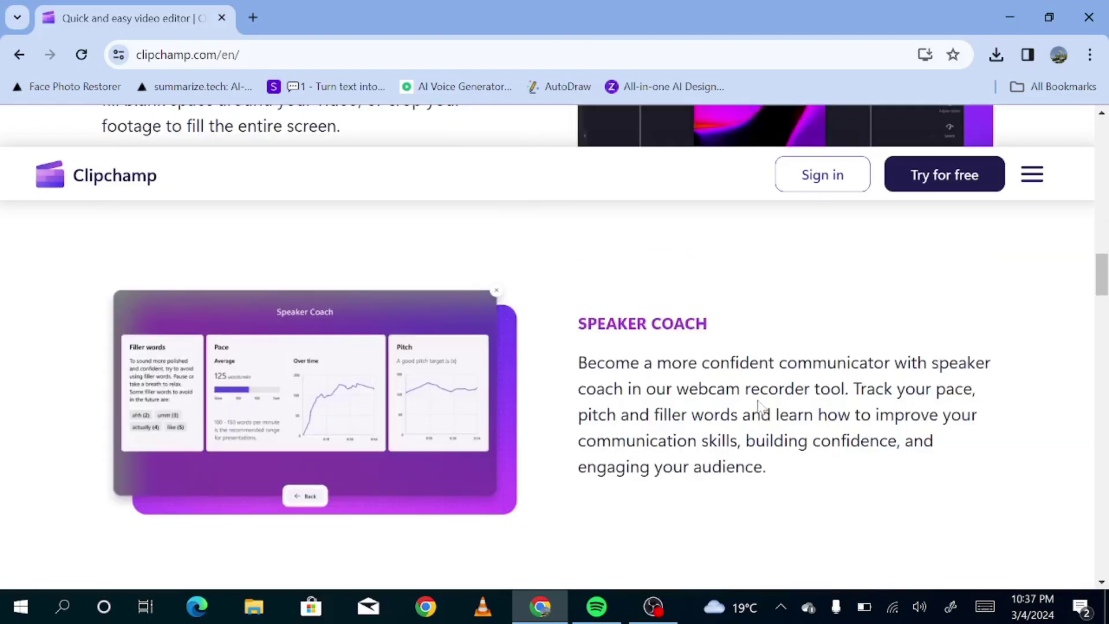
scroll(663, 425, down, 12)
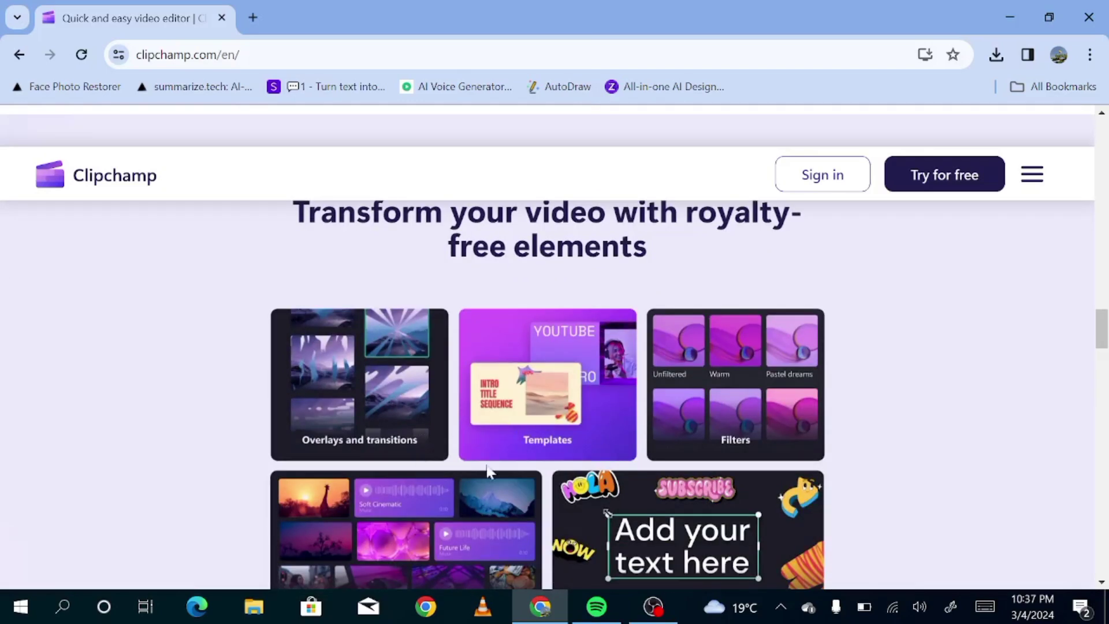
scroll(575, 384, down, 3)
scroll(574, 382, down, 6)
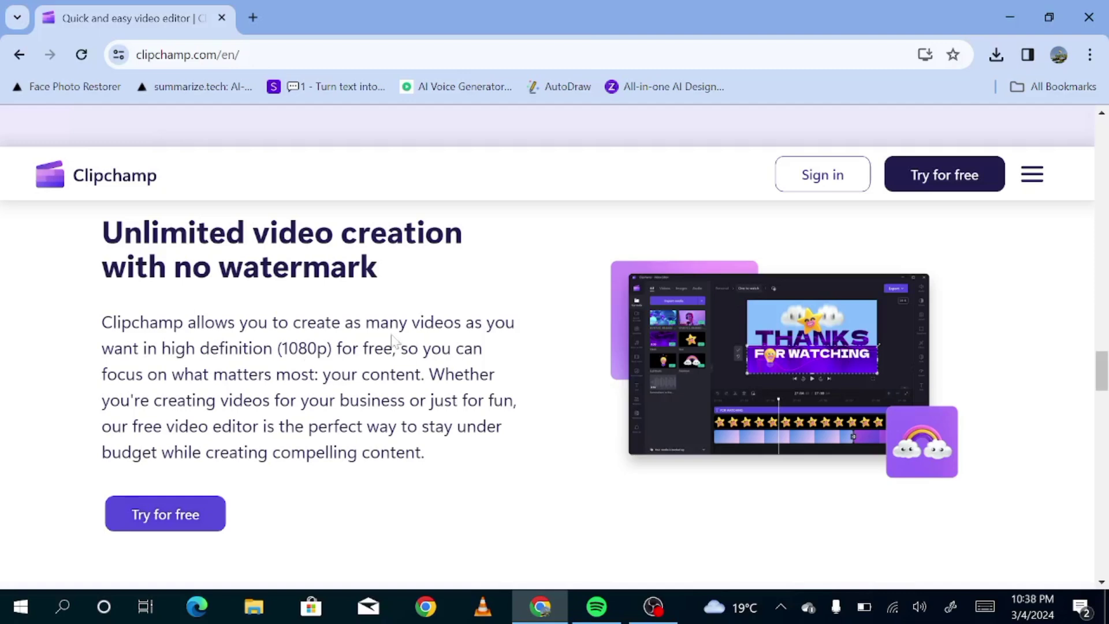
- Sign up for Clipchamp free, choosing Content and 'Coach, consultant, or speaker' during onboarding
click(176, 523)
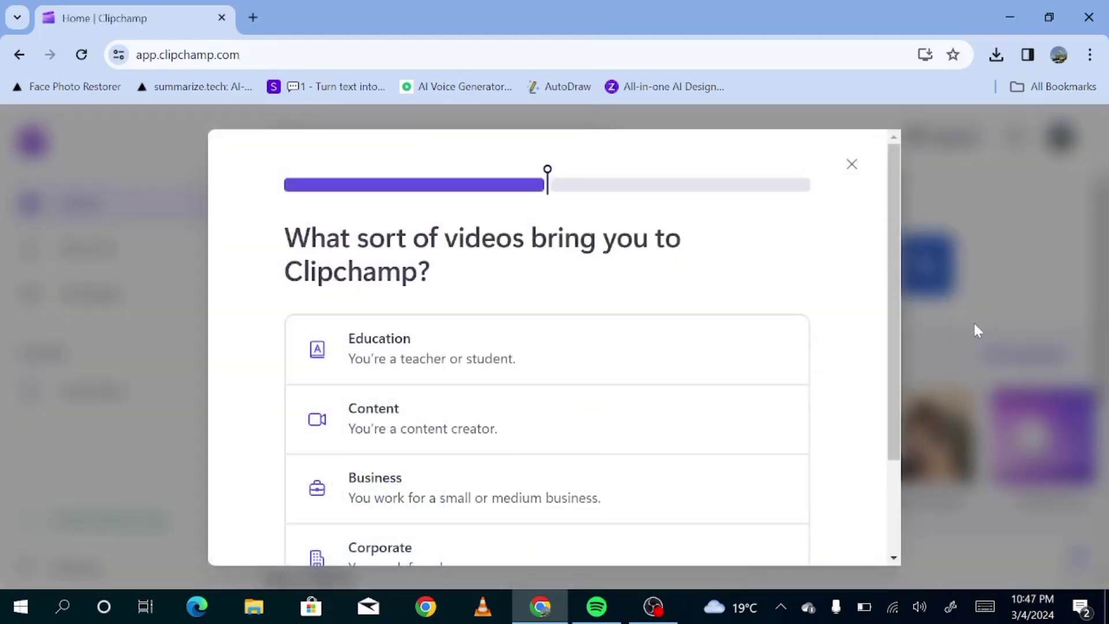
scroll(634, 268, down, 2)
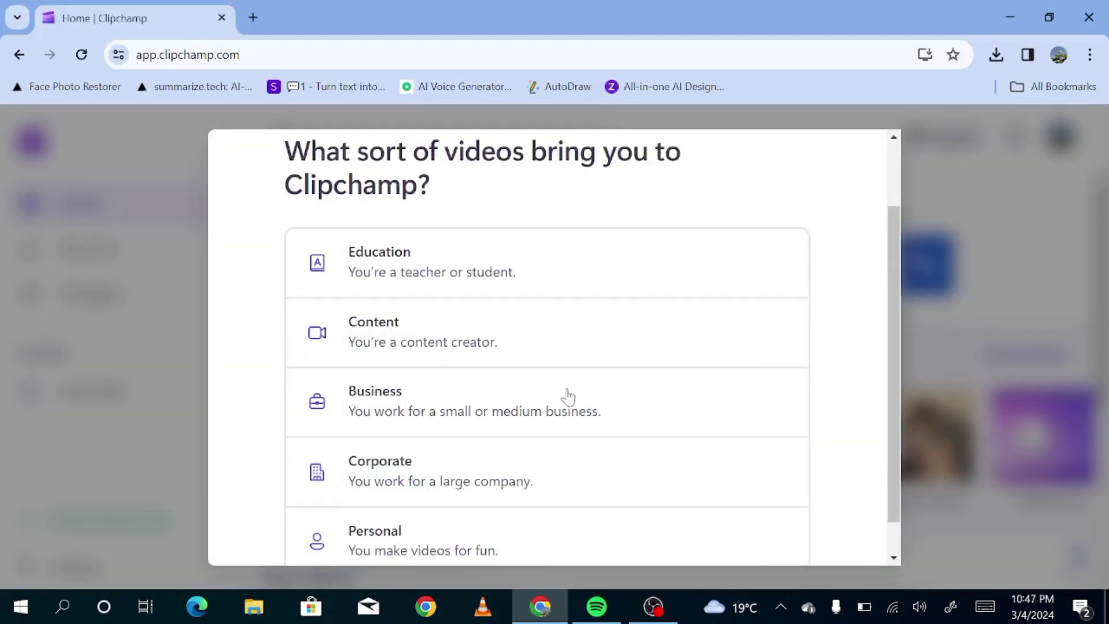
click(463, 344)
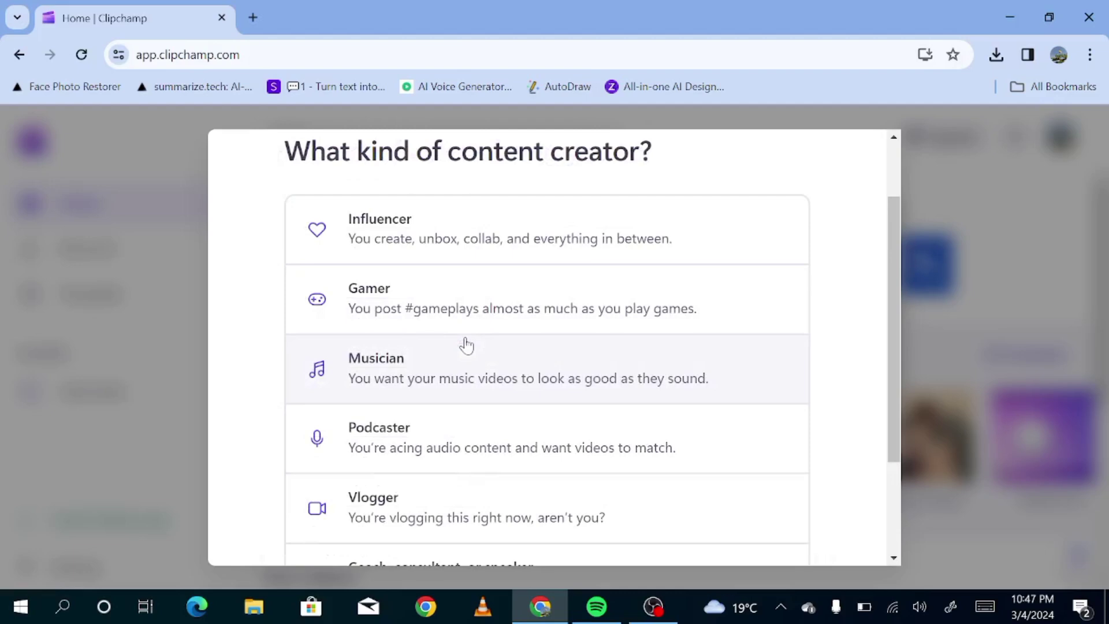
scroll(467, 346, down, 3)
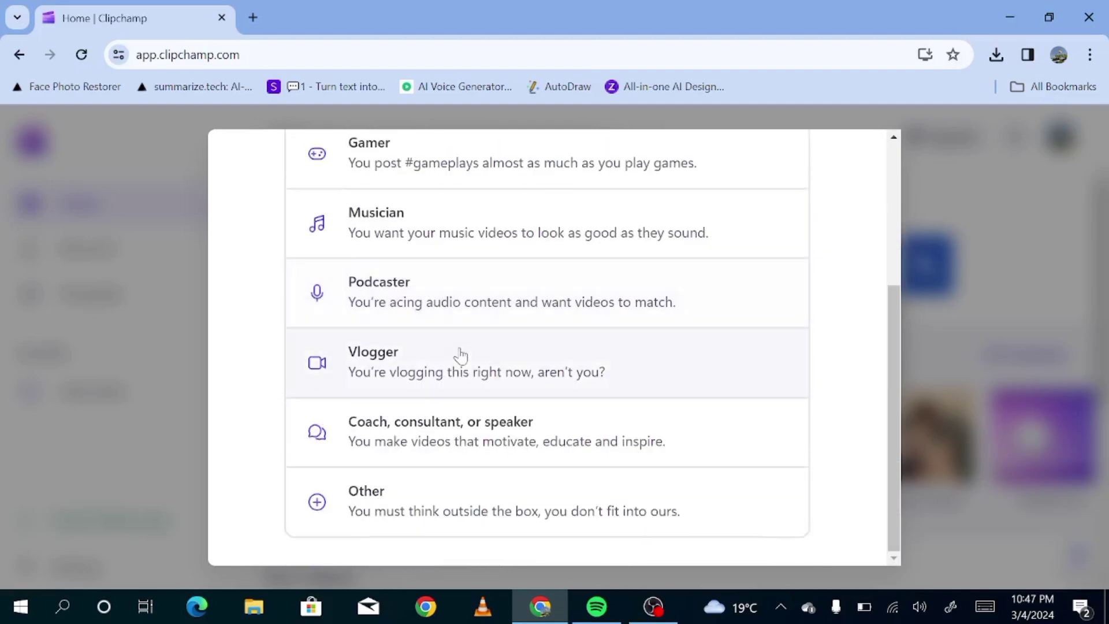
click(440, 445)
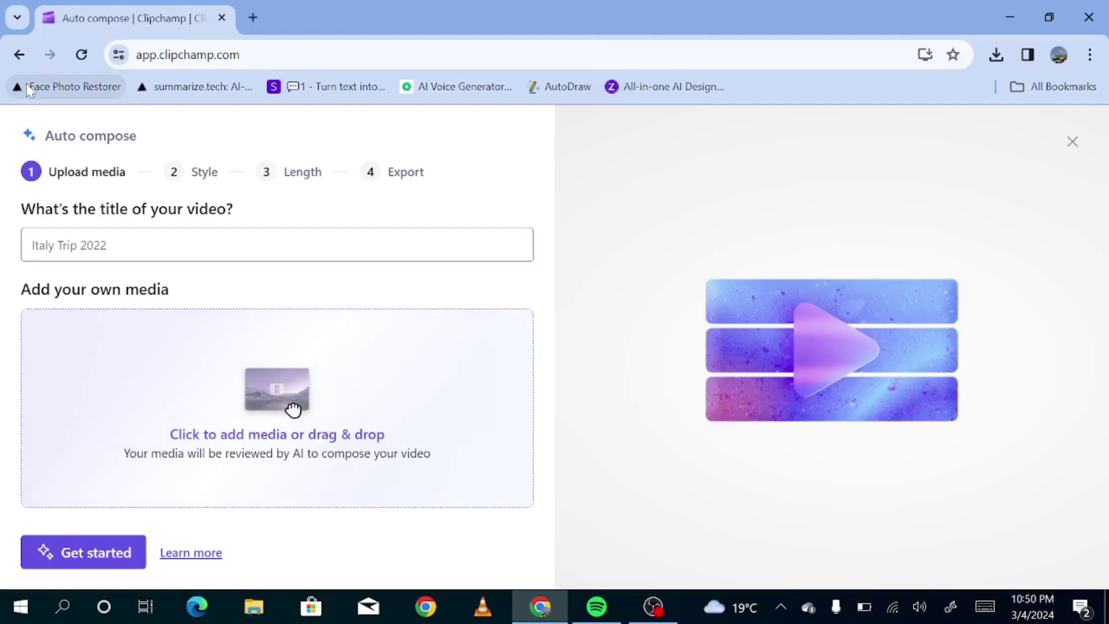
- Return to the home page and start a blank new video, dismissing the search tip
click(19, 54)
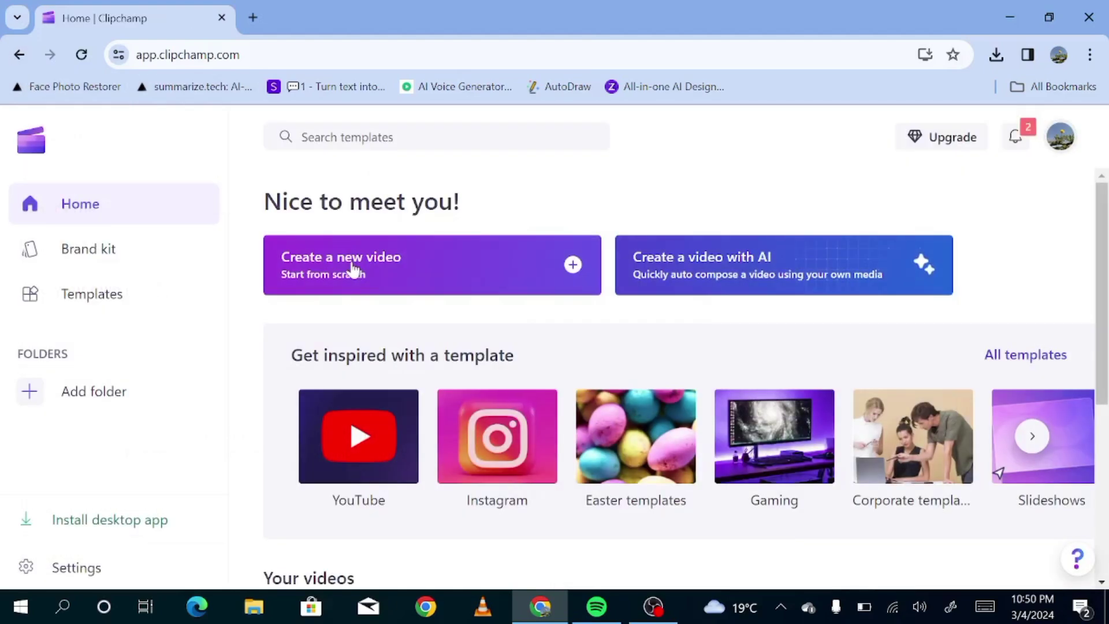
click(353, 267)
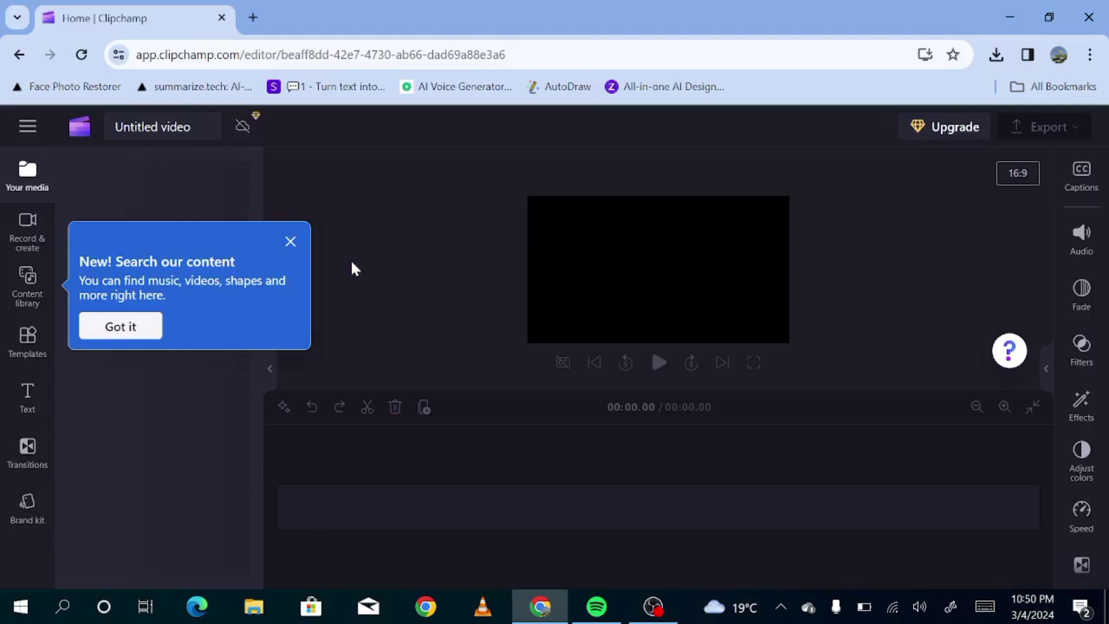
click(291, 244)
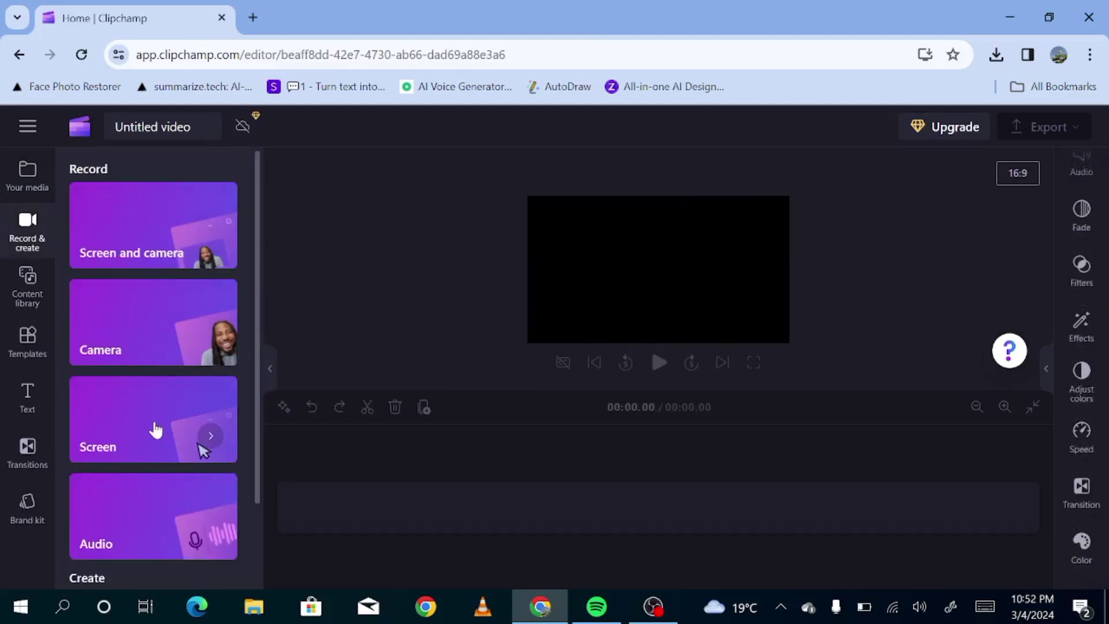
scroll(153, 429, down, 2)
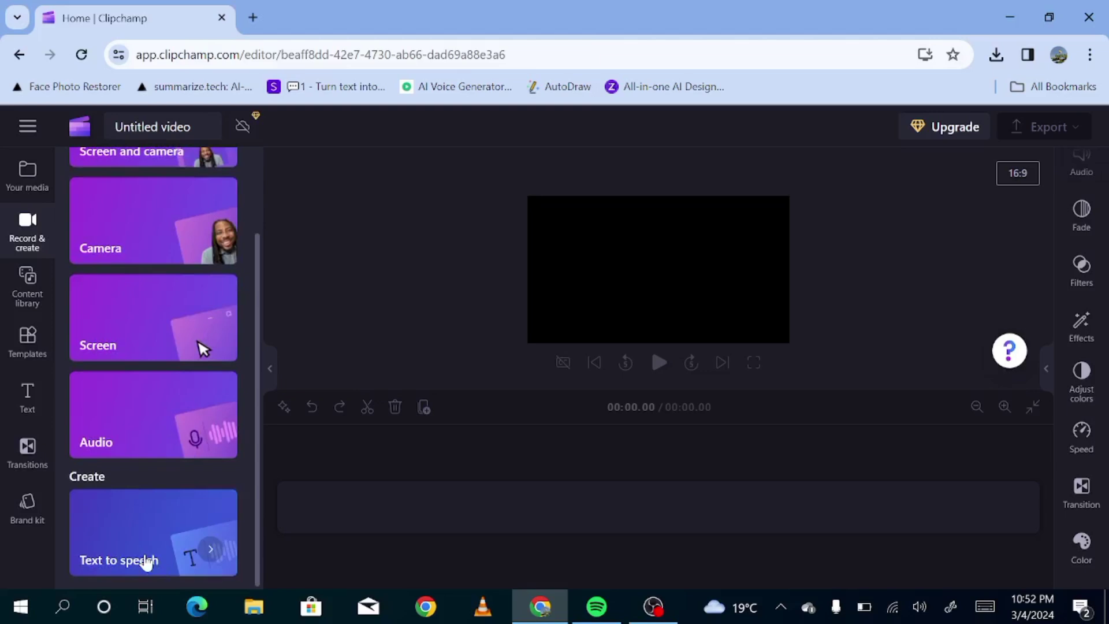
- Add a text-to-speech clip, keeping English (United States) as the language and Ava as the voice
click(124, 537)
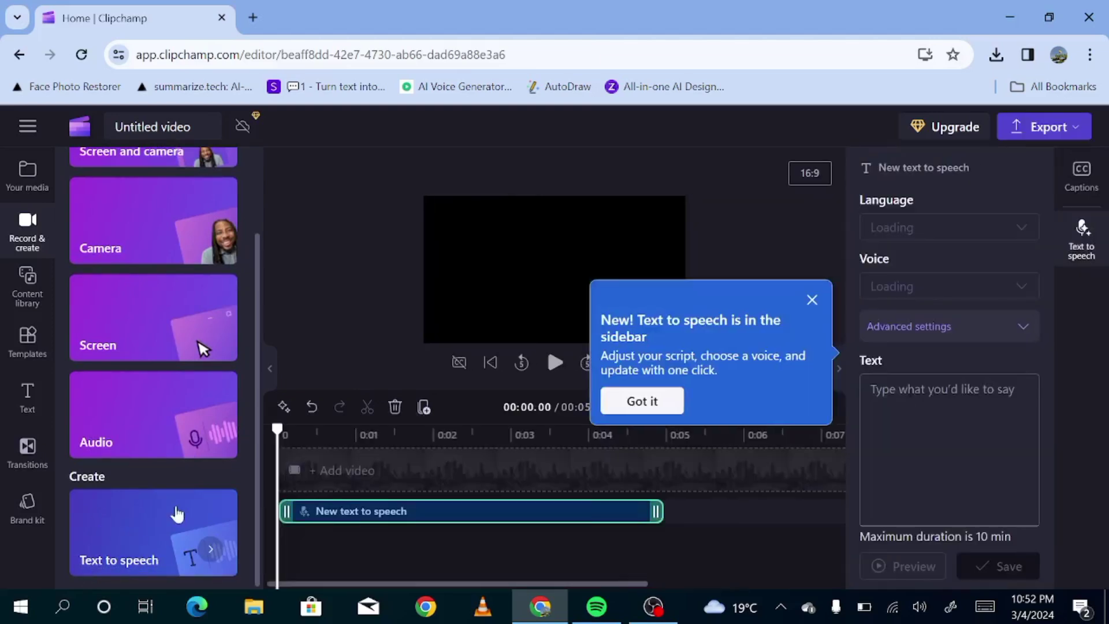
click(808, 297)
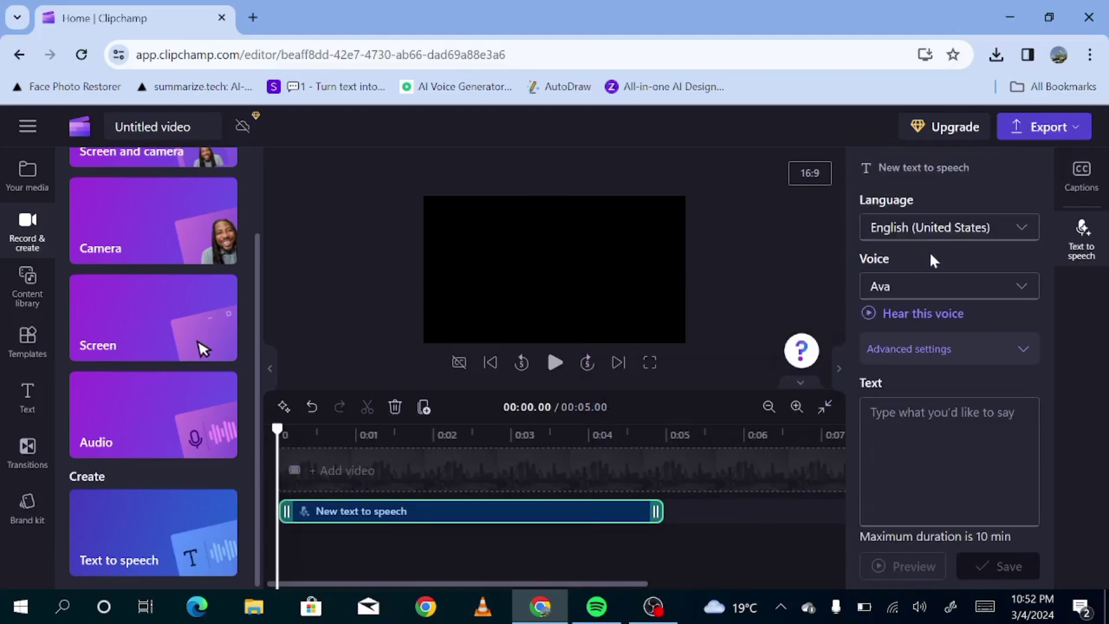
click(1013, 227)
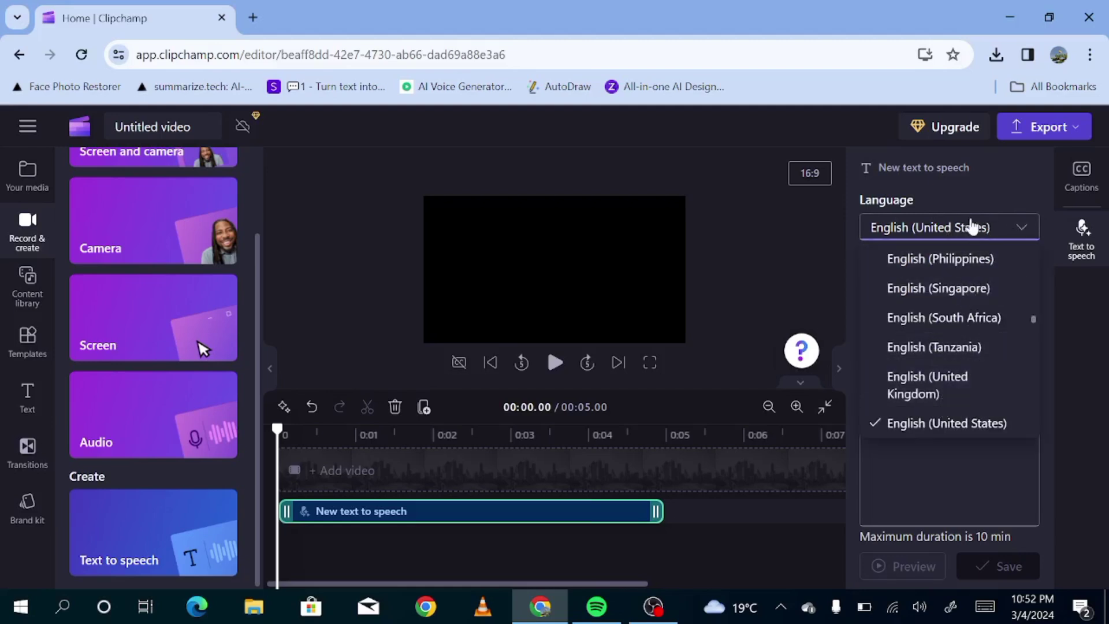
click(966, 238)
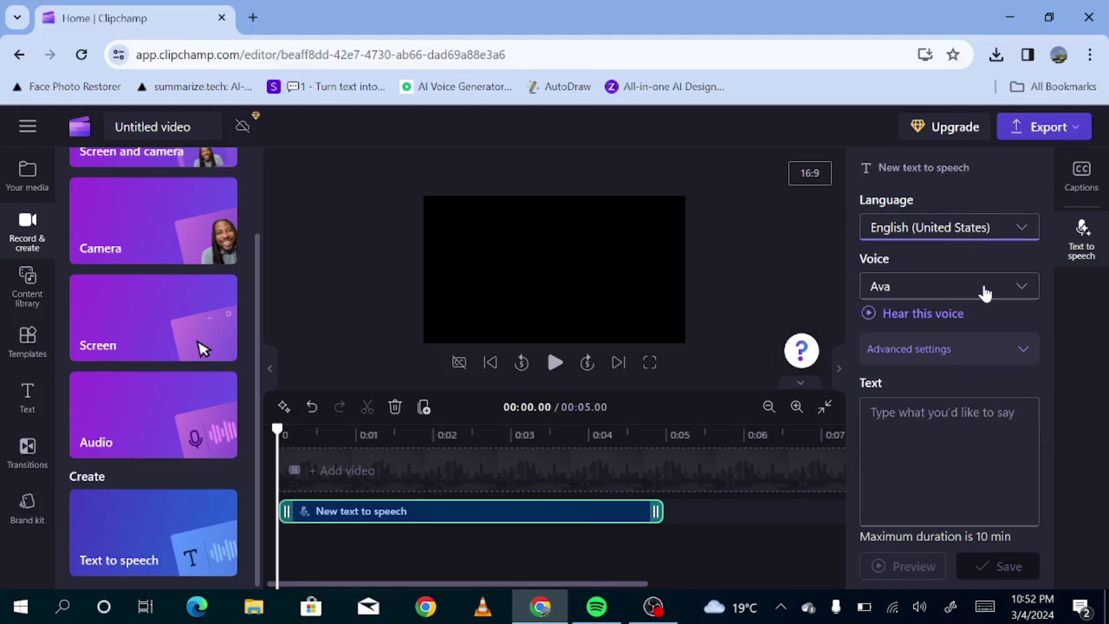
click(1003, 287)
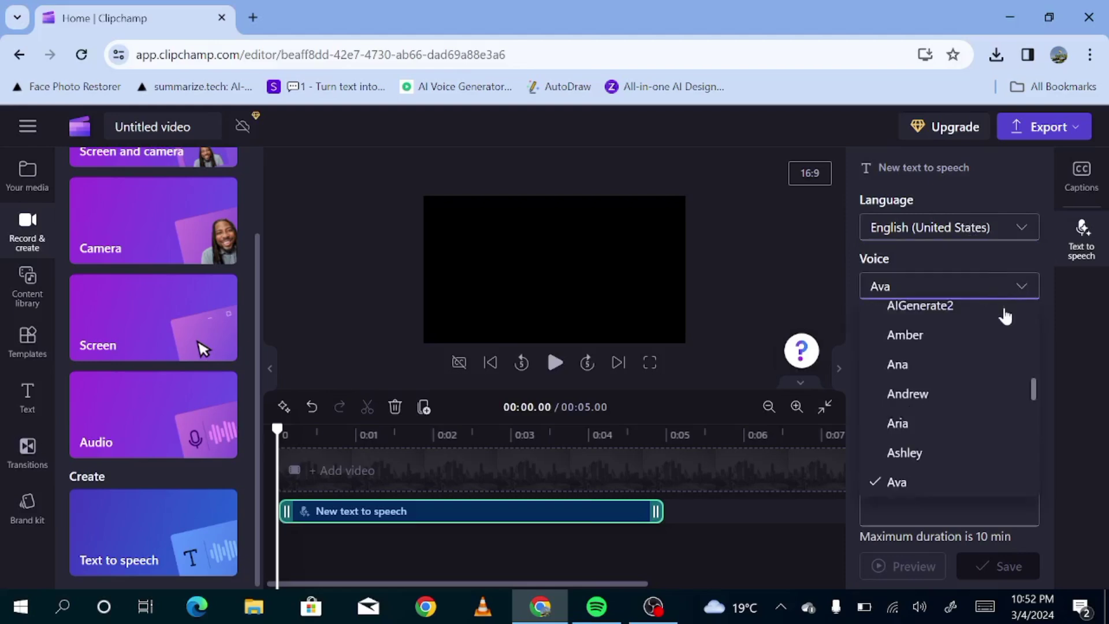
scroll(977, 384, down, 5)
scroll(976, 391, down, 5)
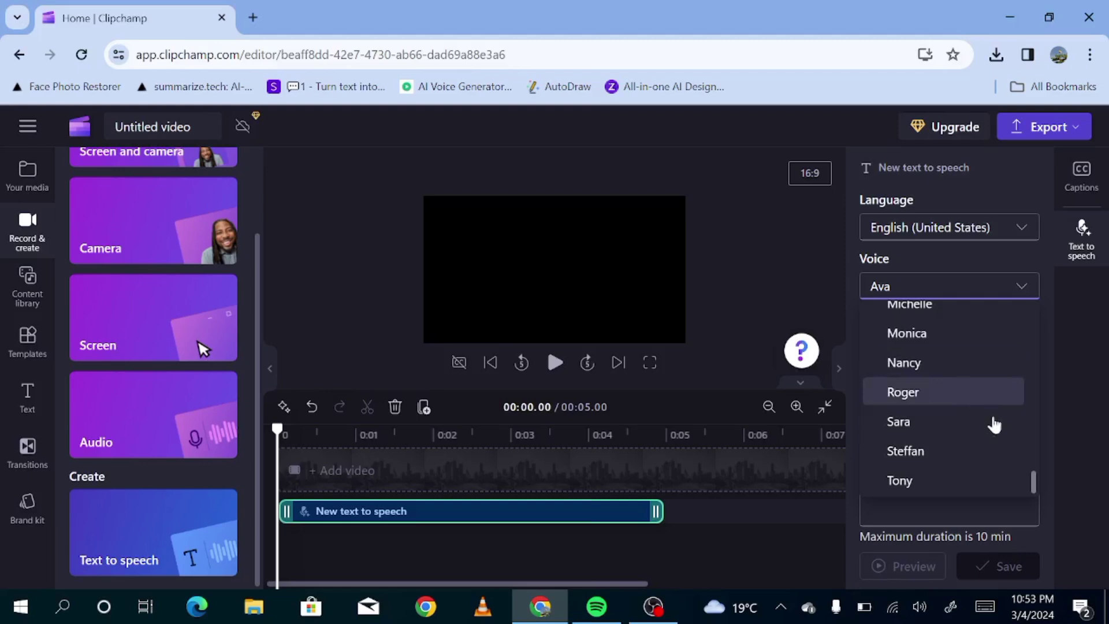
key(Escape)
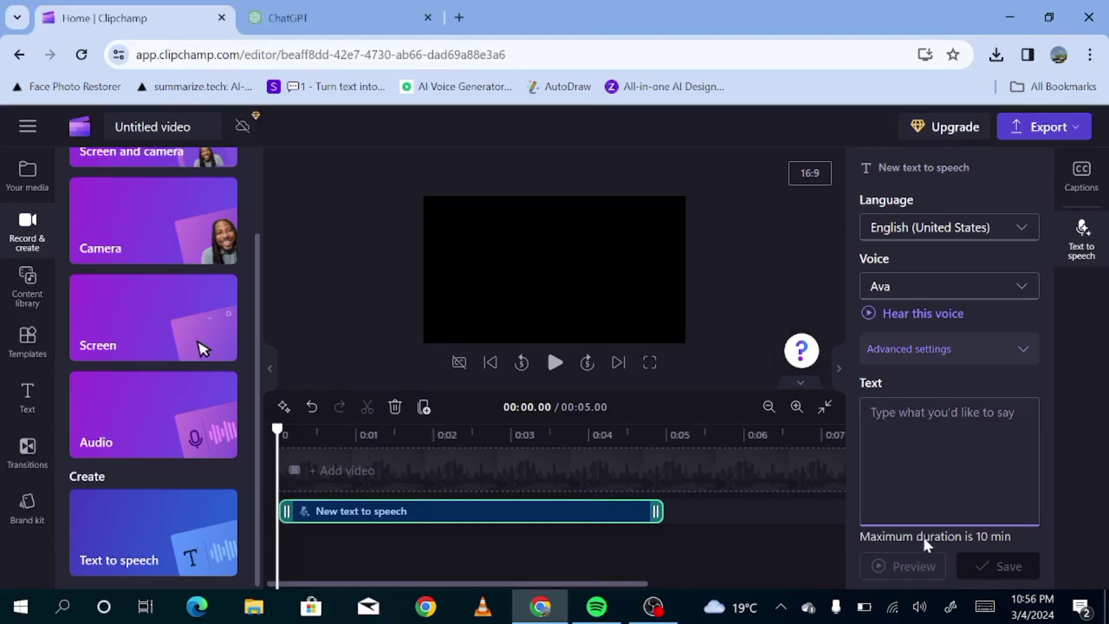
- Paste the hen-and-eagle story into the script box and play the Ava voice sample
right_click(900, 434)
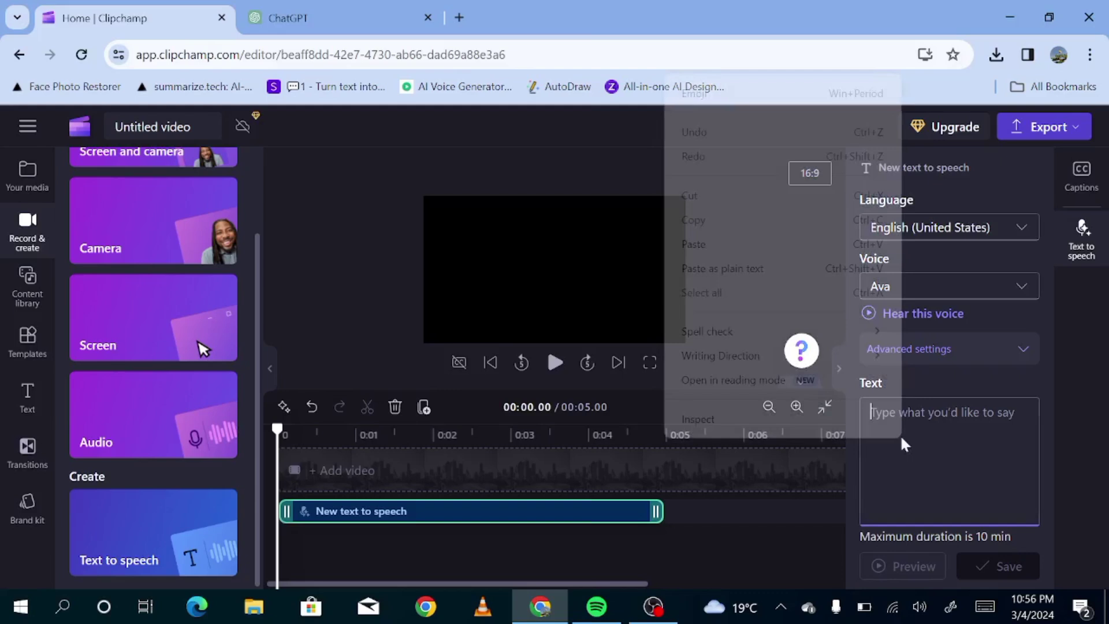
click(701, 252)
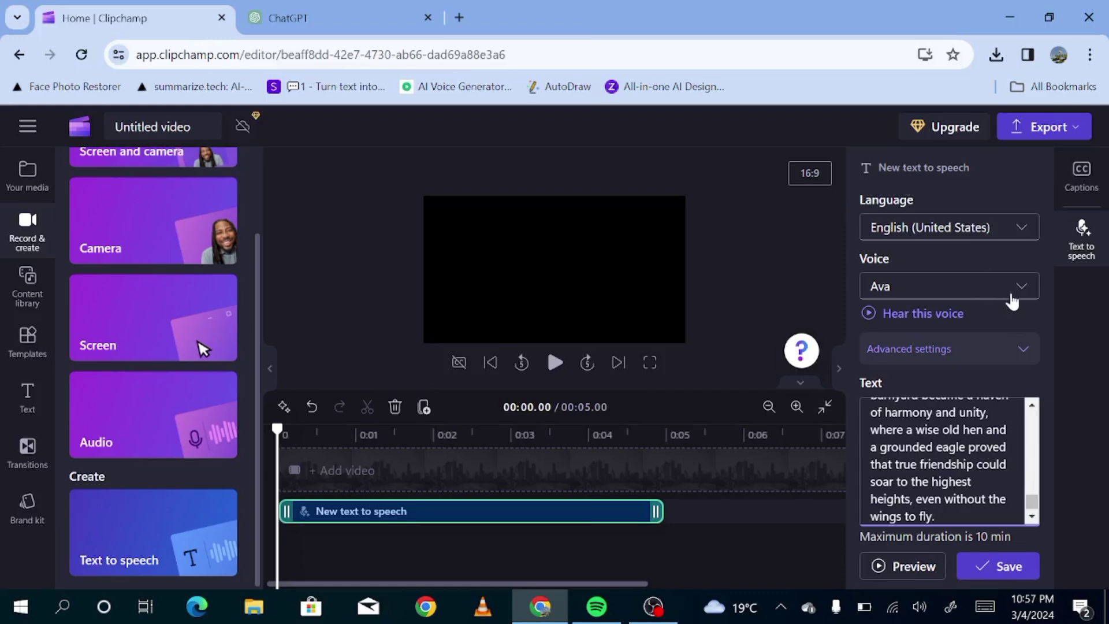
click(870, 316)
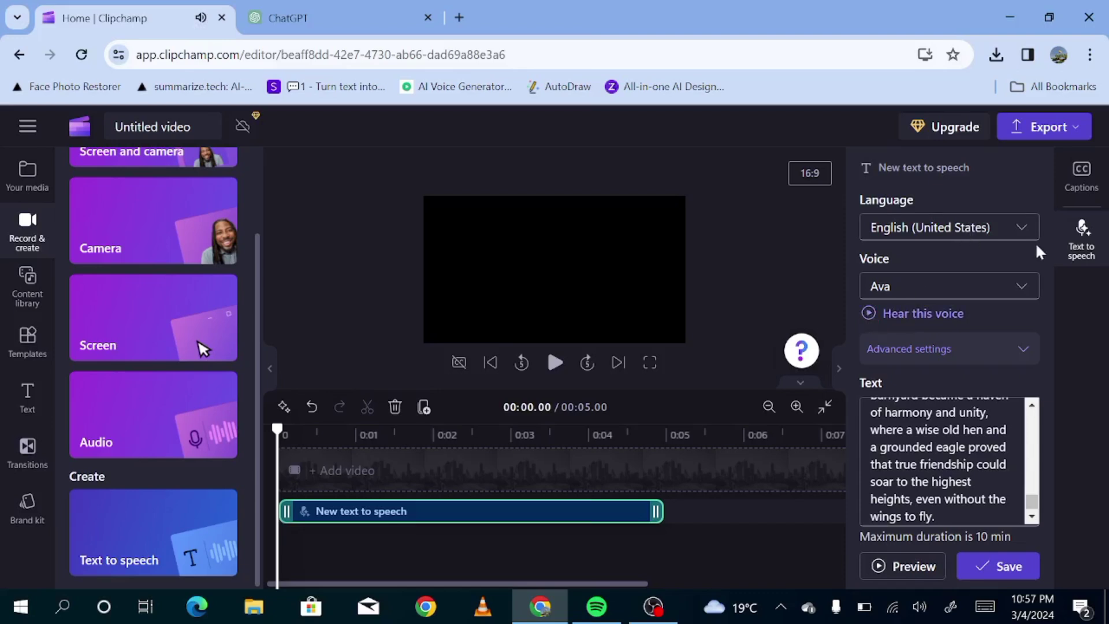
- Try out the Ana and Ashley narration voices by sampling each
click(1012, 293)
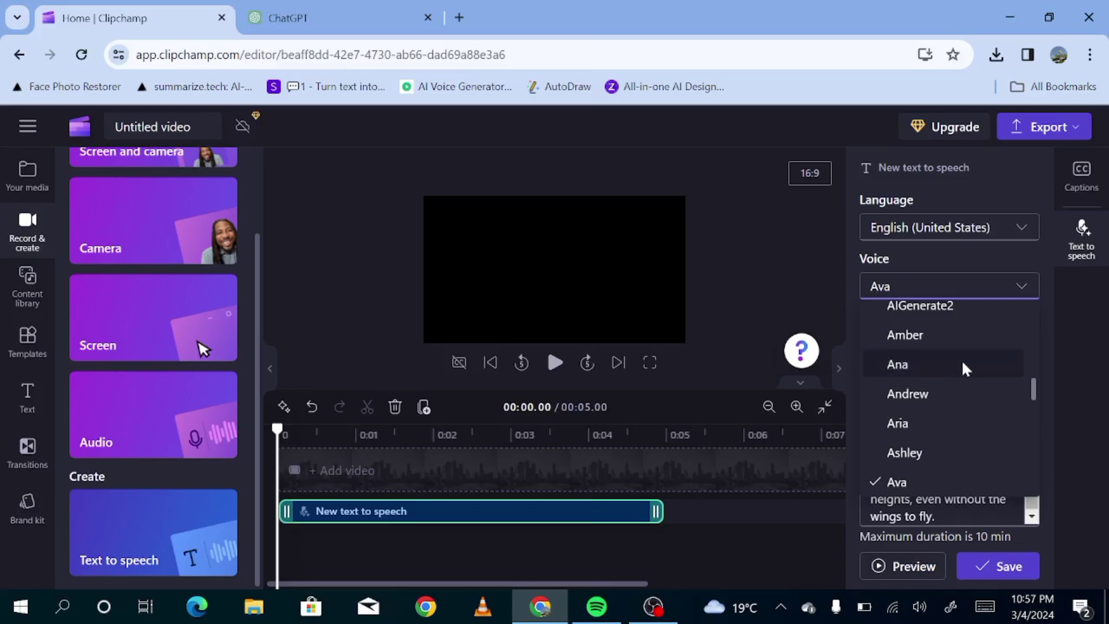
click(961, 361)
click(873, 318)
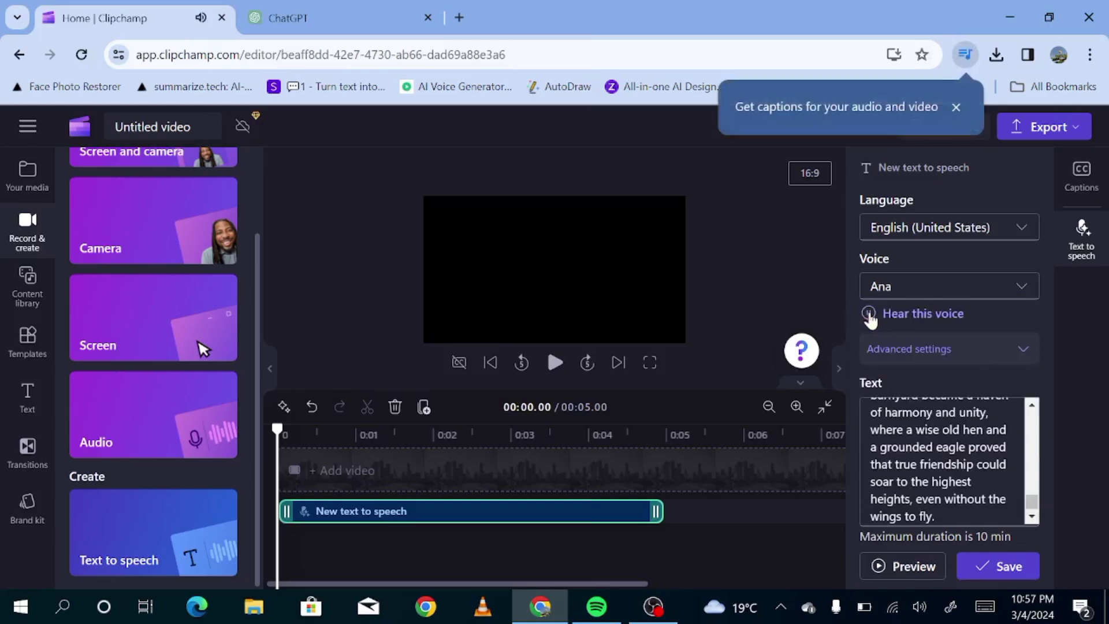
click(1021, 289)
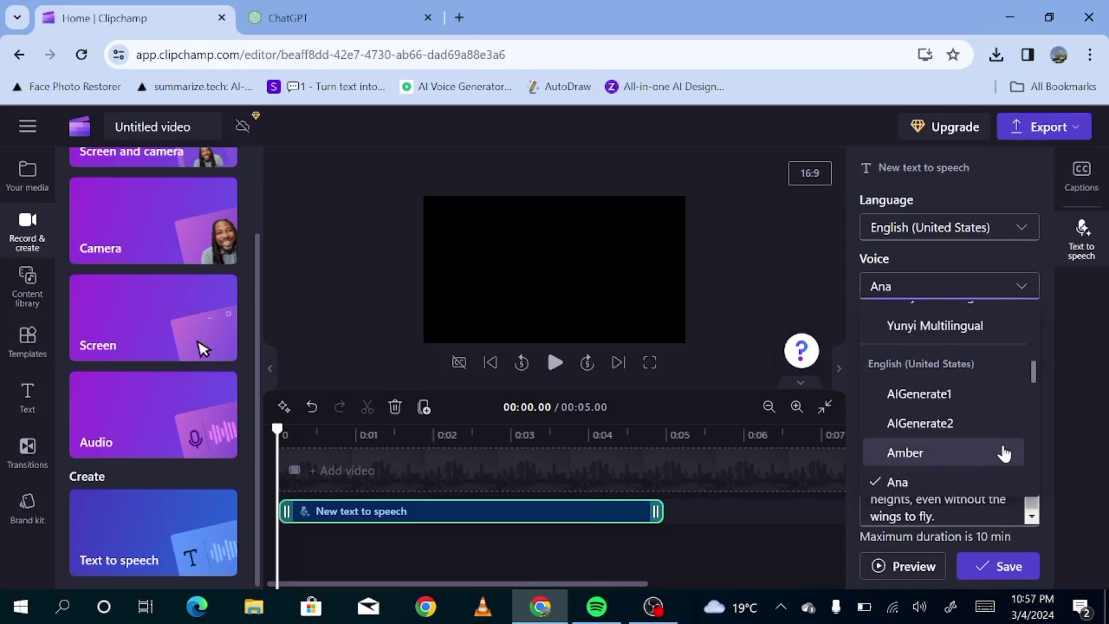
scroll(1003, 453, down, 3)
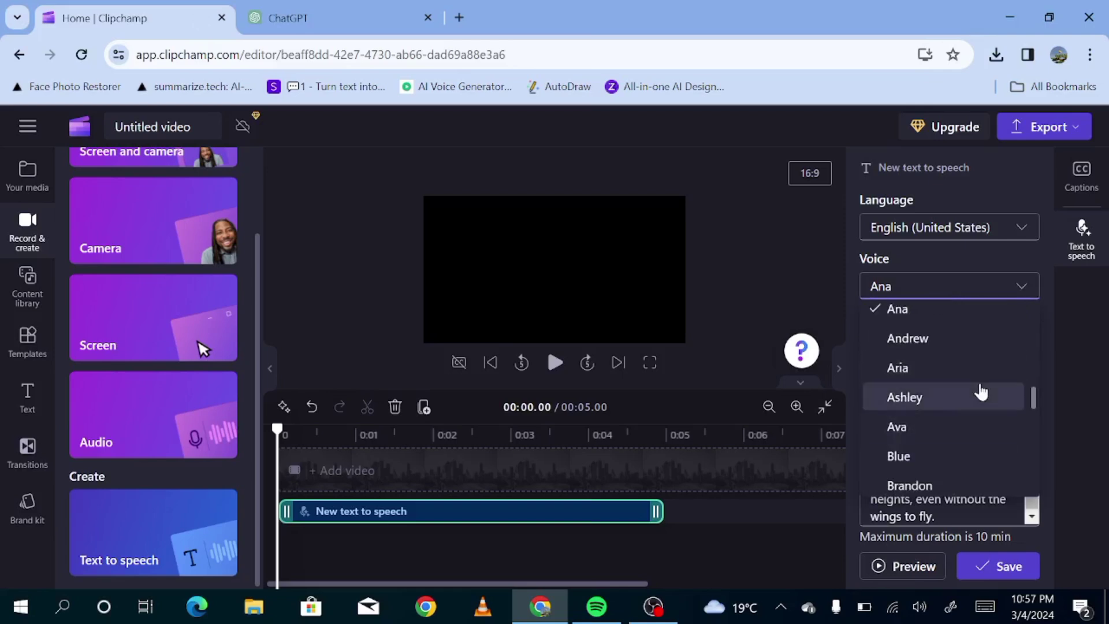
click(960, 394)
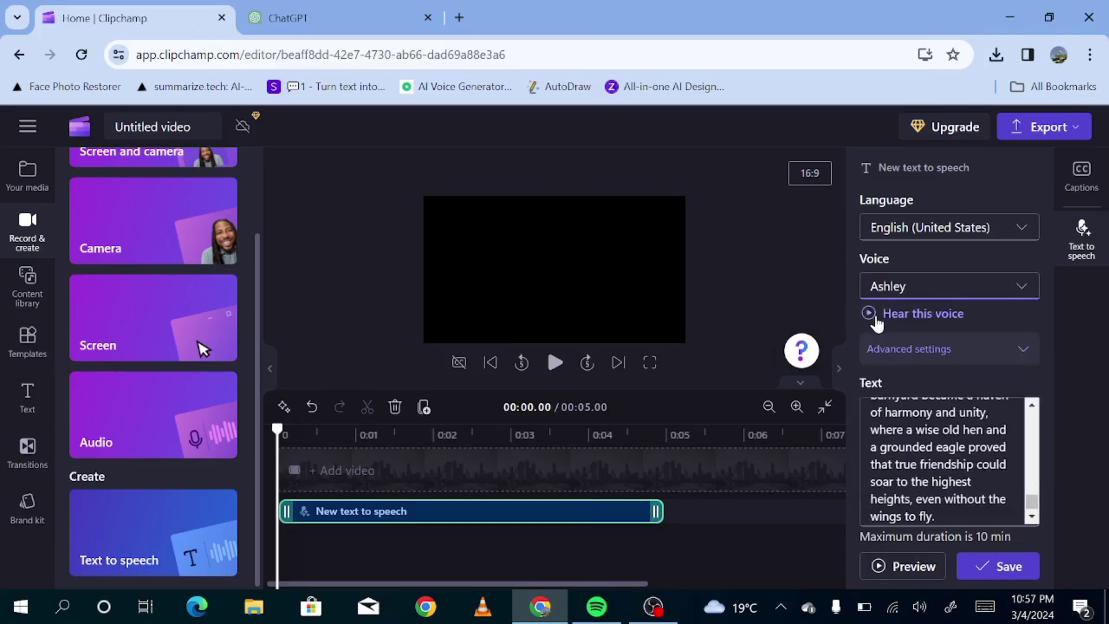
click(877, 318)
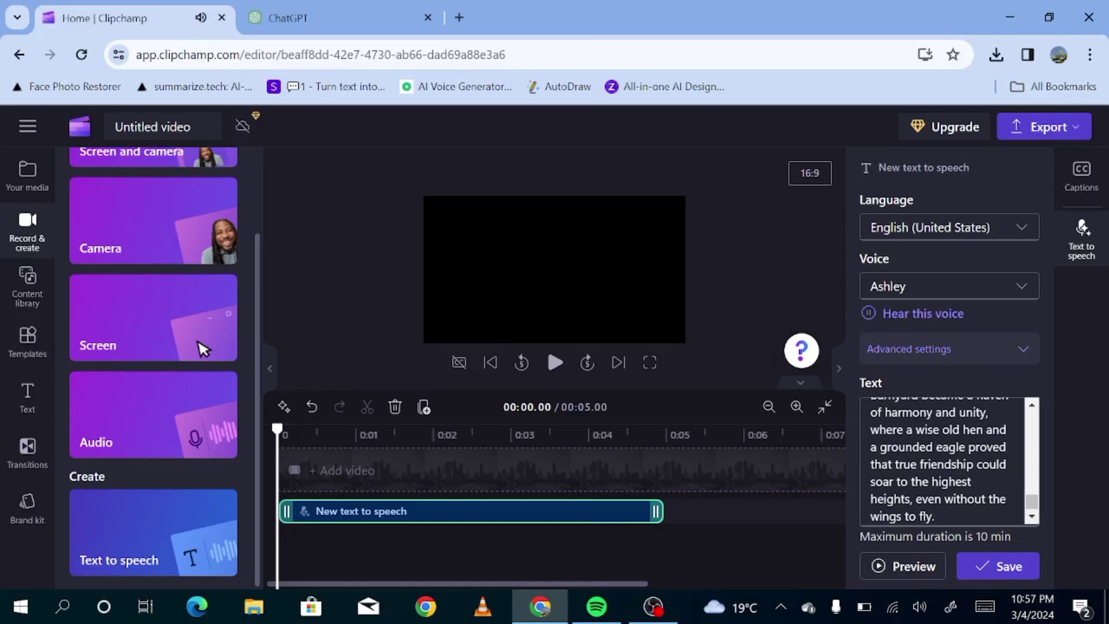
- Select Ava as the narration voice from the voice list
click(1016, 286)
scroll(953, 396, down, 5)
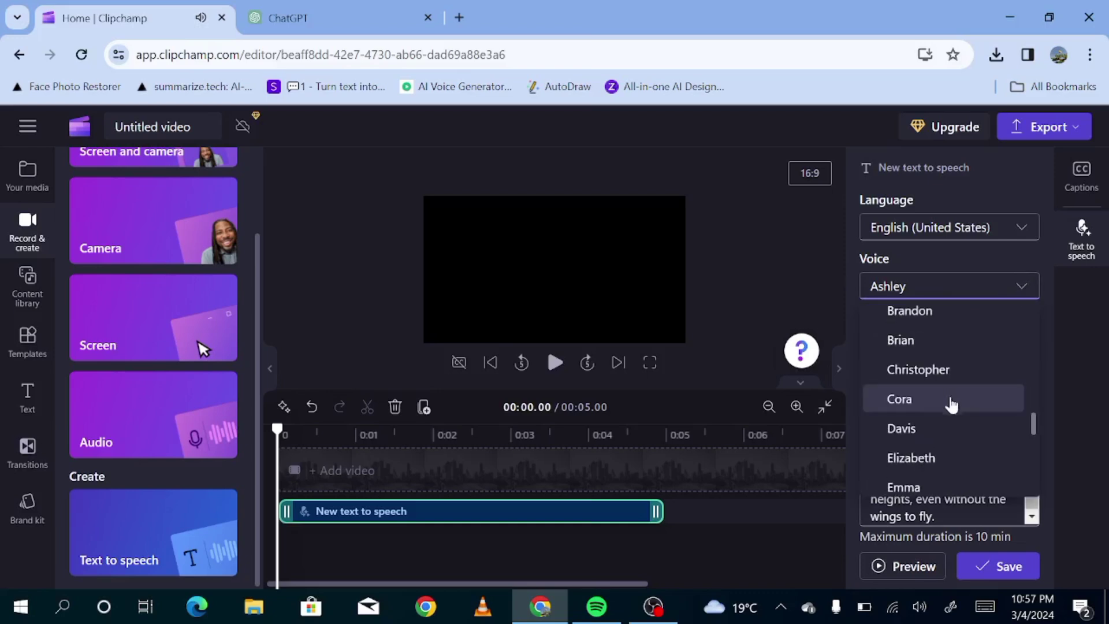
click(951, 400)
scroll(947, 439, up, 3)
click(940, 463)
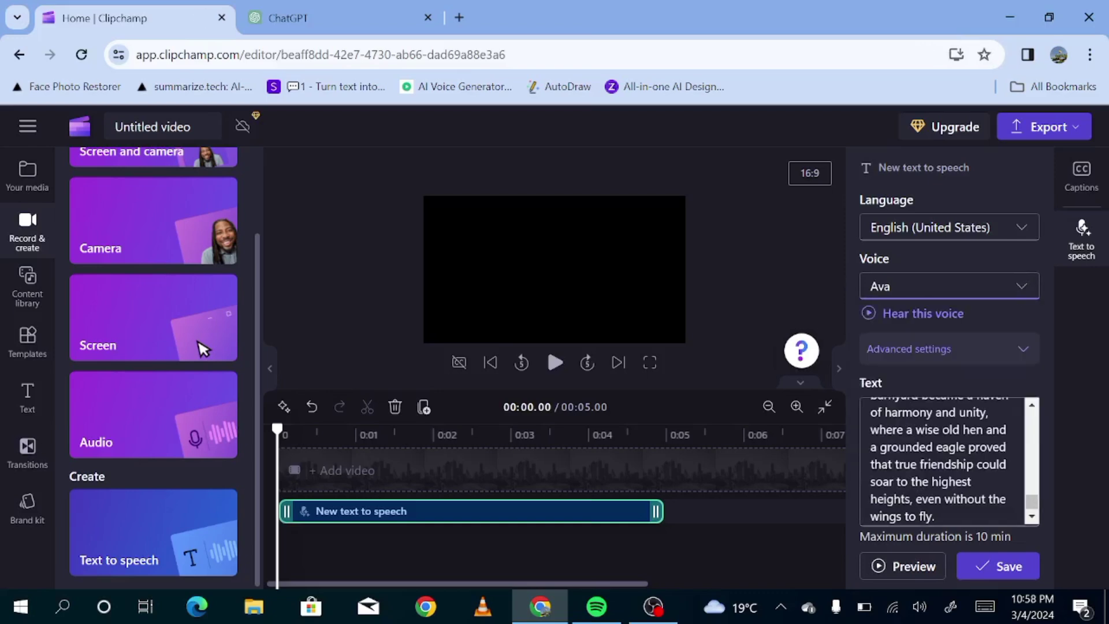
- Preview the Ava narration, save it as the 3:32 timeline clip, and play the first 11 seconds
click(907, 565)
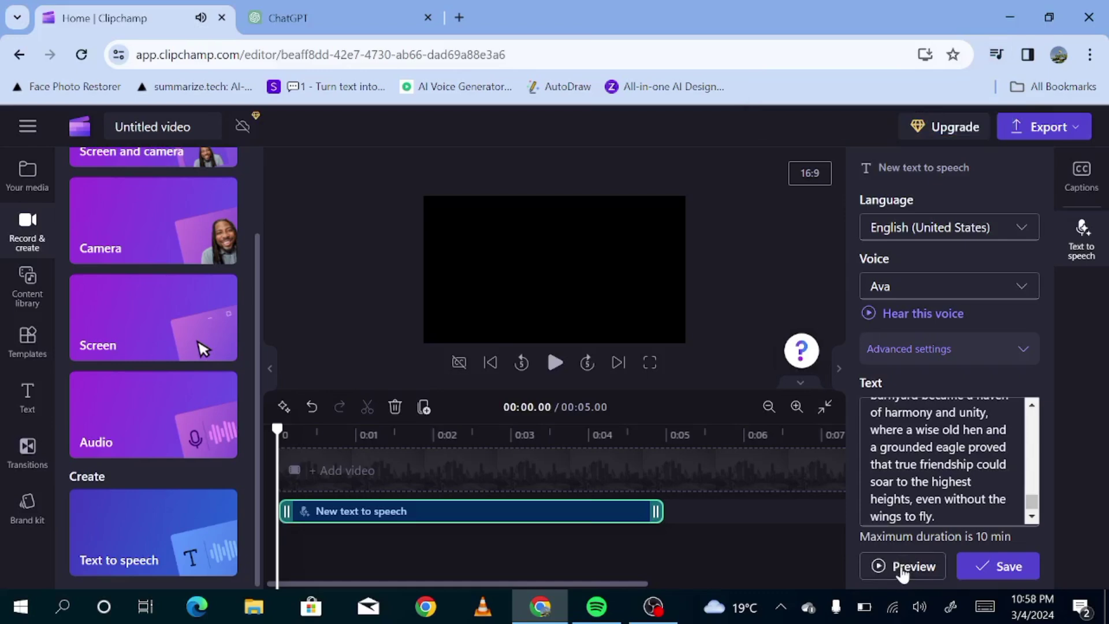
click(899, 570)
key(alt)
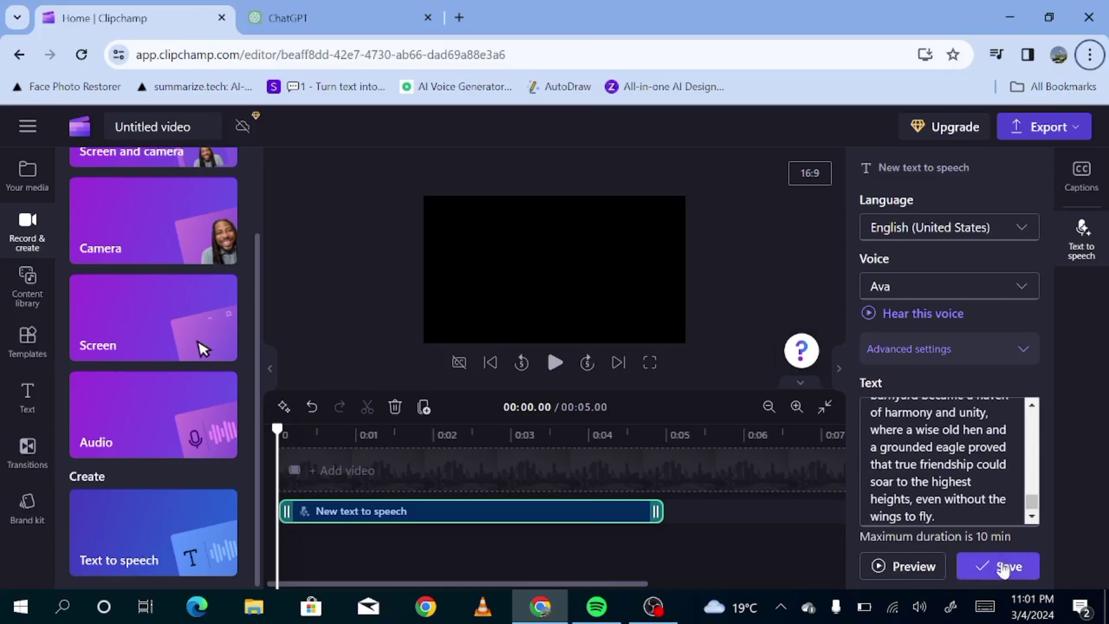
click(1003, 568)
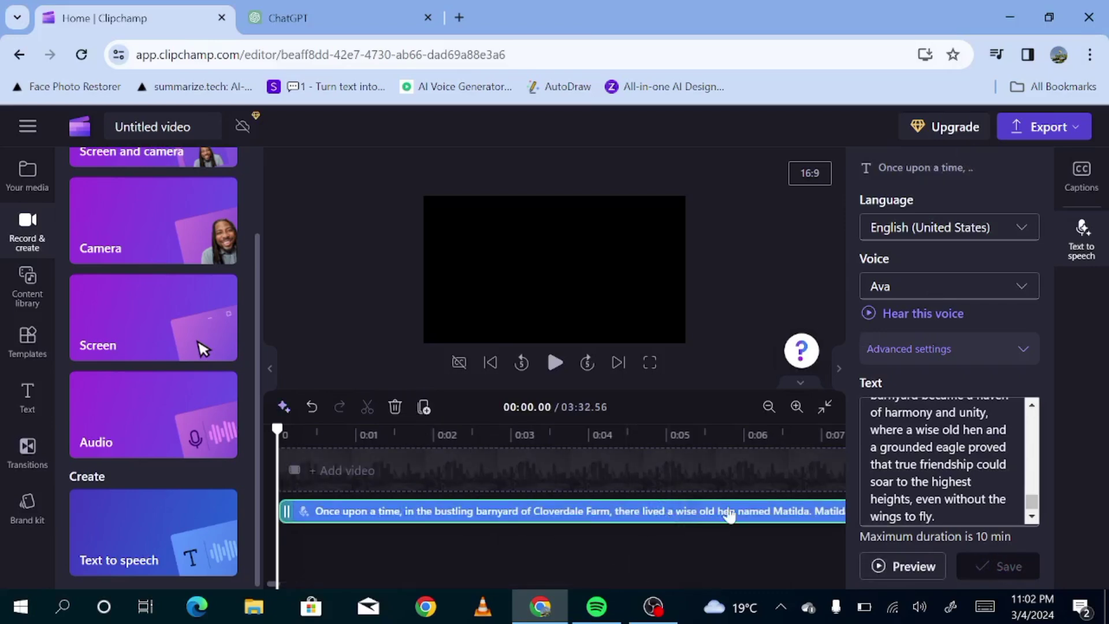
click(554, 363)
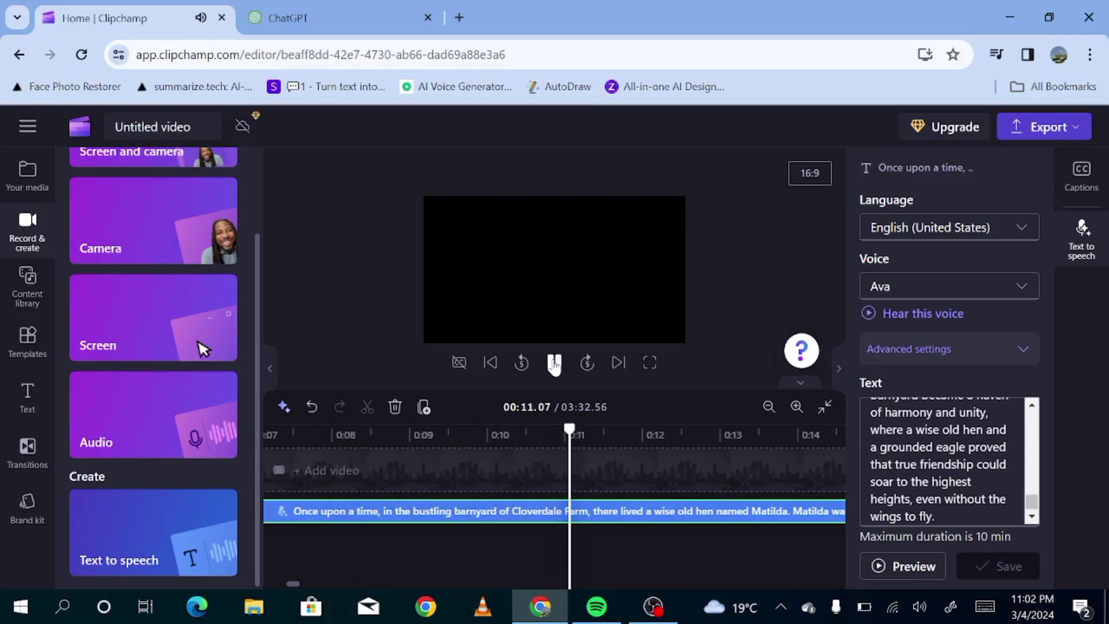
click(555, 363)
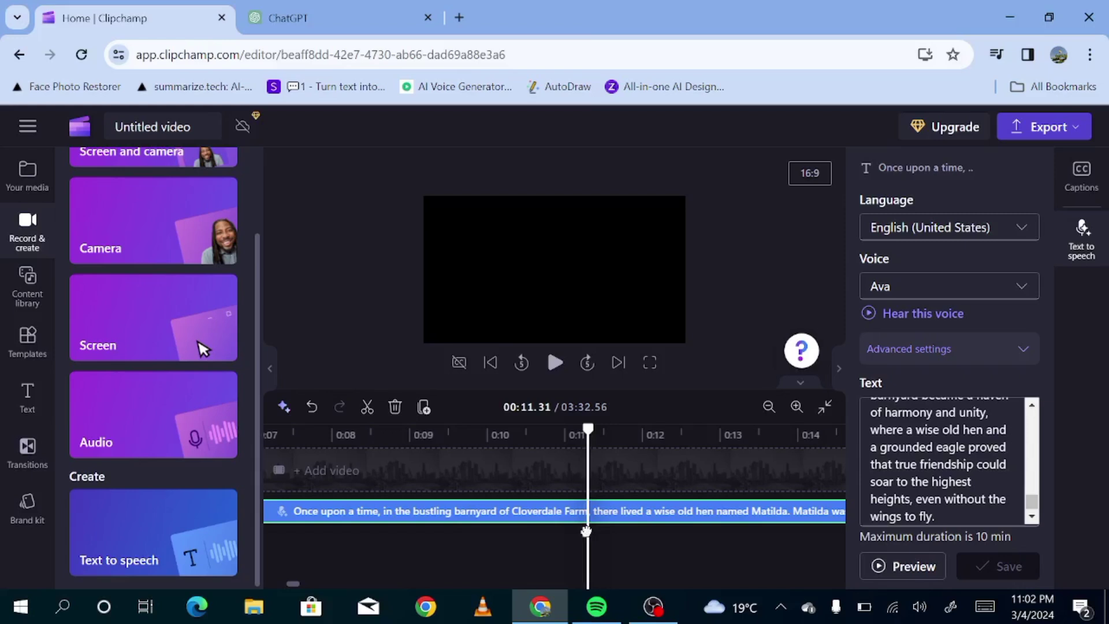
- Export the video at 720p and open a new tab for CloudConvert's MP4 to MP3 converter
click(1032, 130)
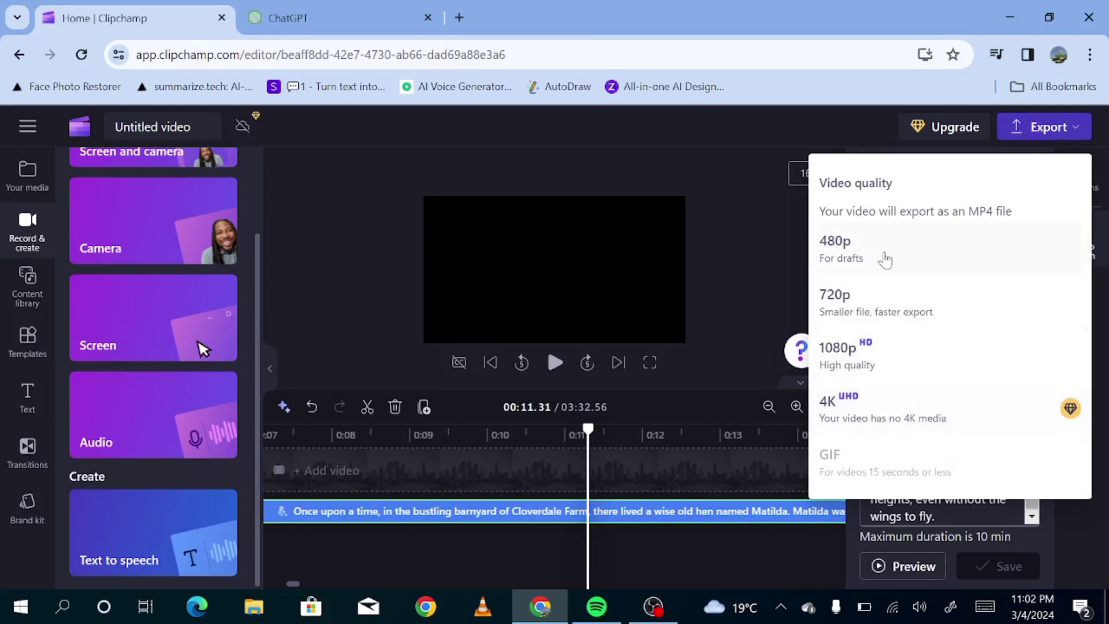
click(875, 312)
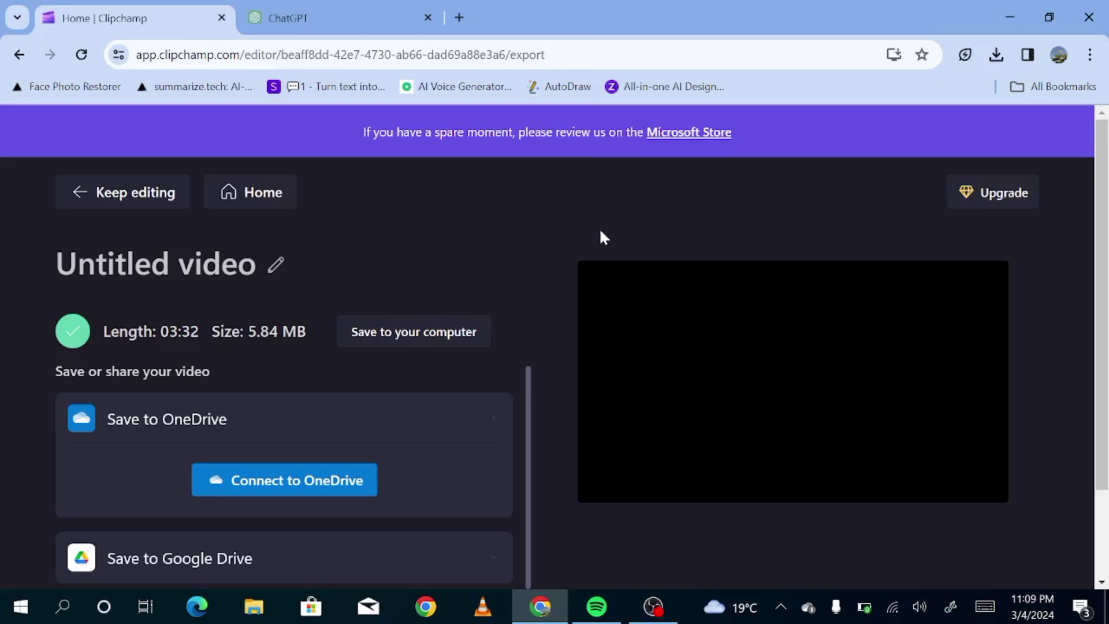
click(456, 18)
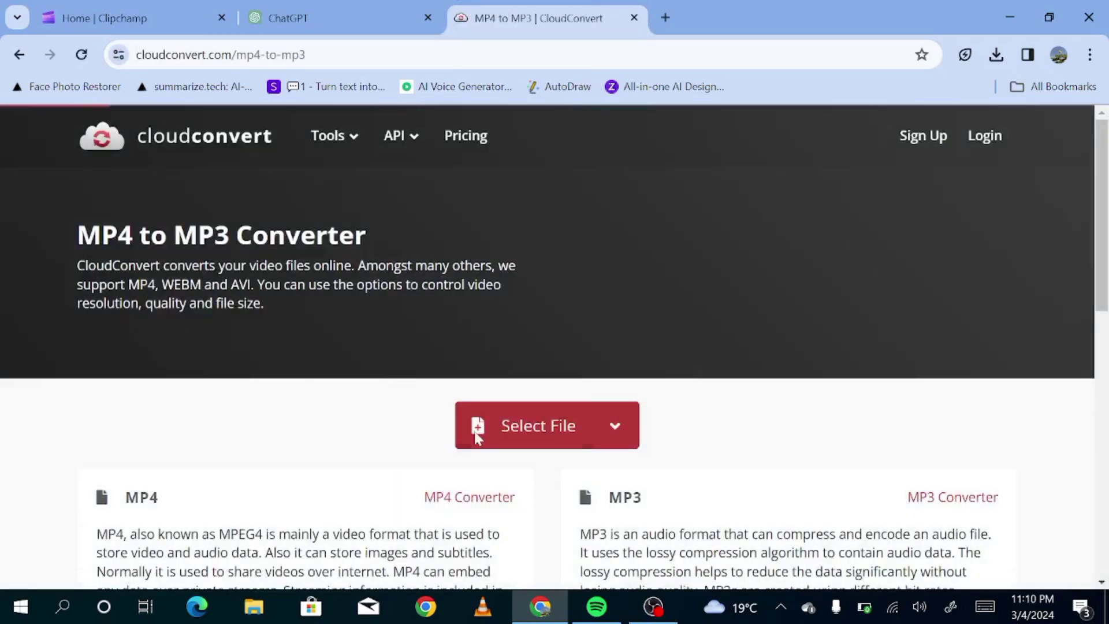
- Upload 'Untitled video - Made with Clipchamp.mp4' from the Downloads folder to CloudConvert
click(491, 425)
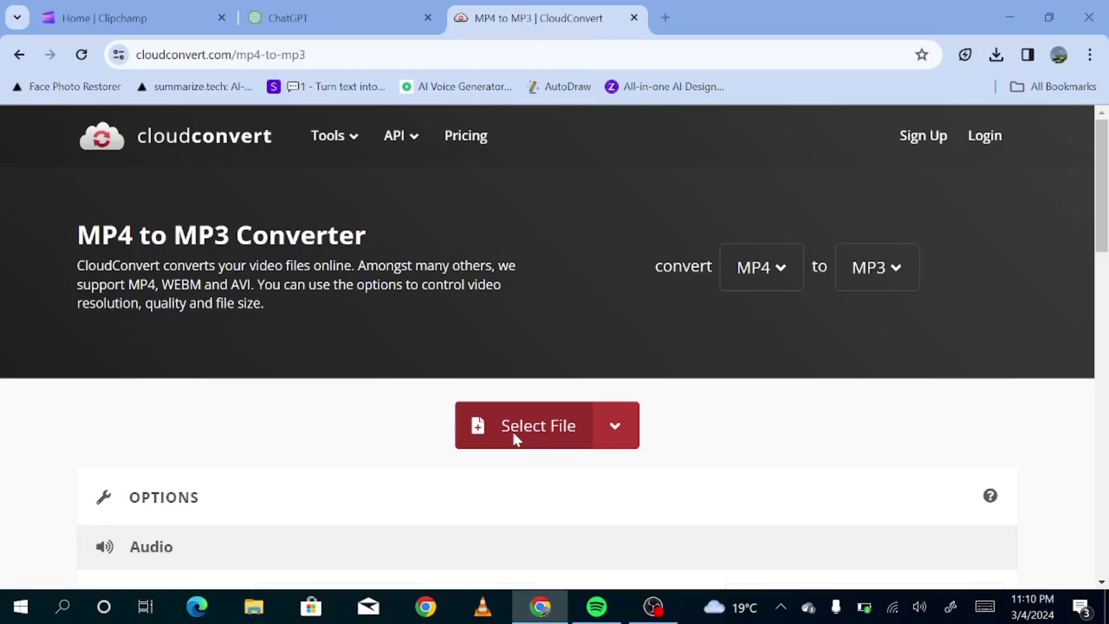
click(516, 440)
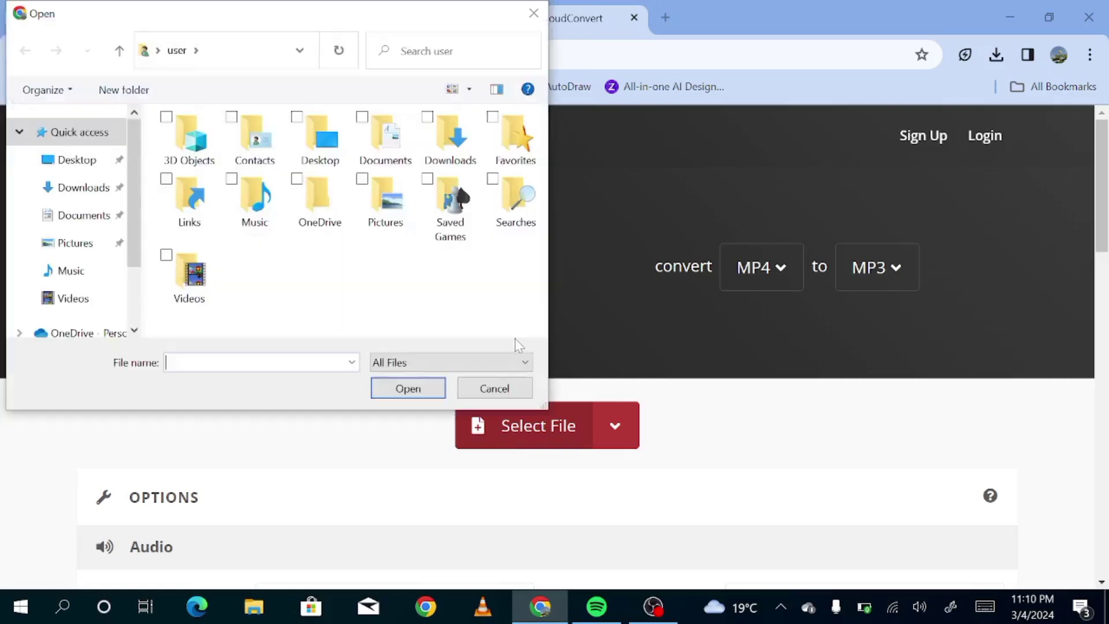
click(122, 191)
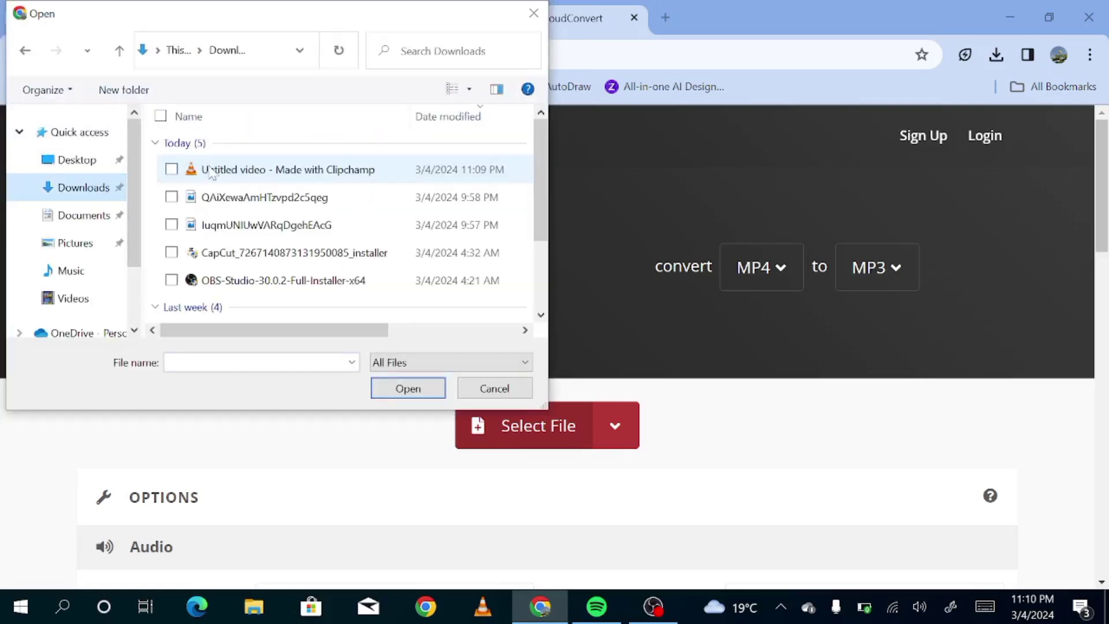
click(211, 171)
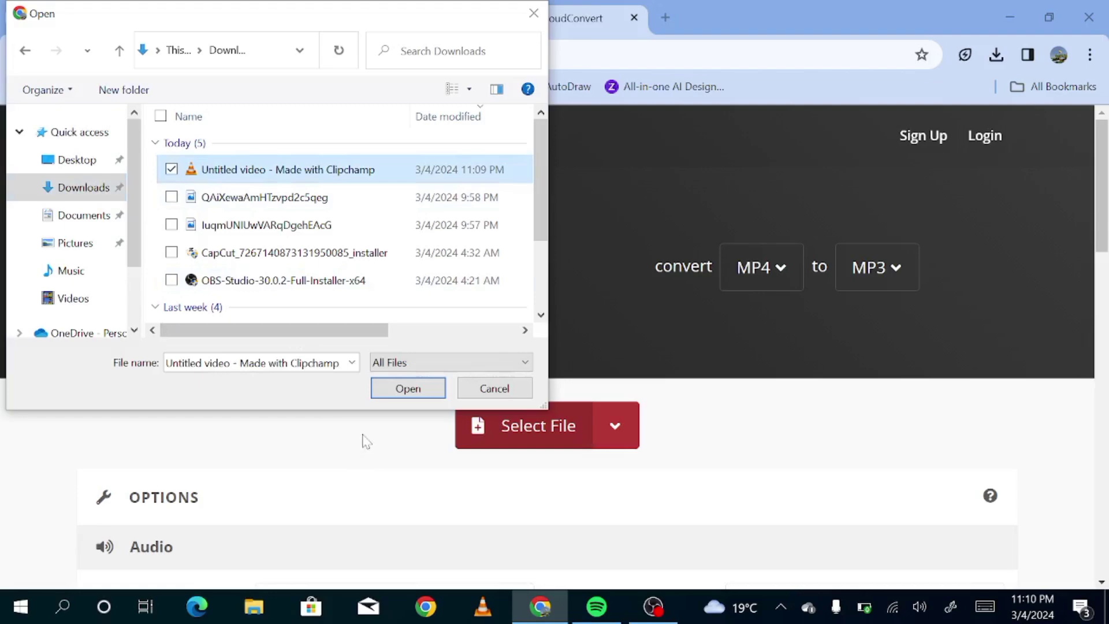
click(408, 388)
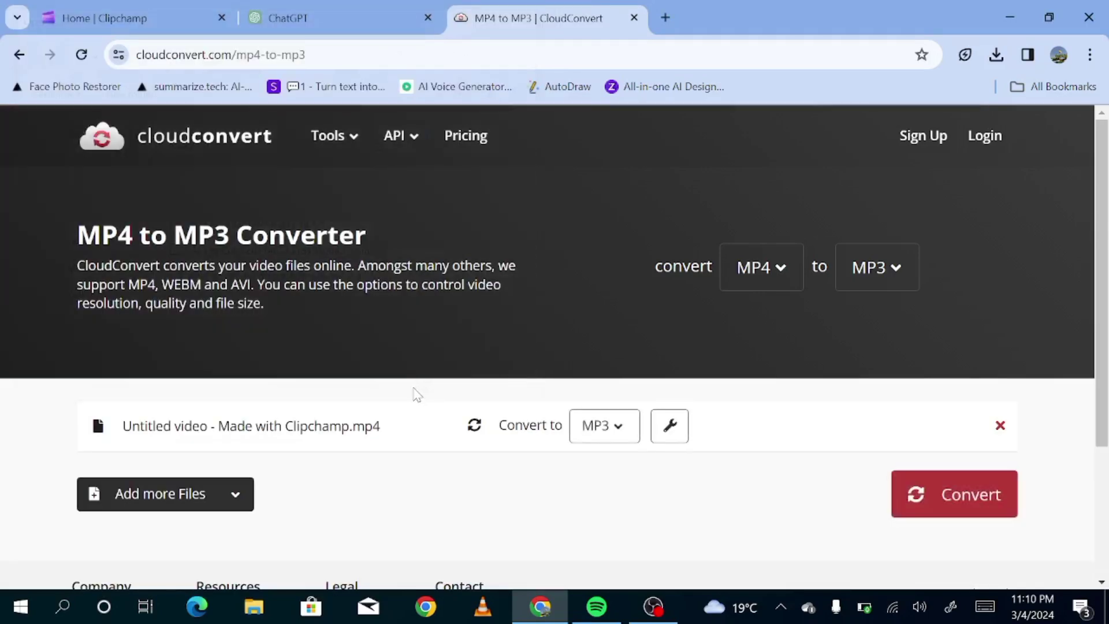
scroll(417, 394, down, 2)
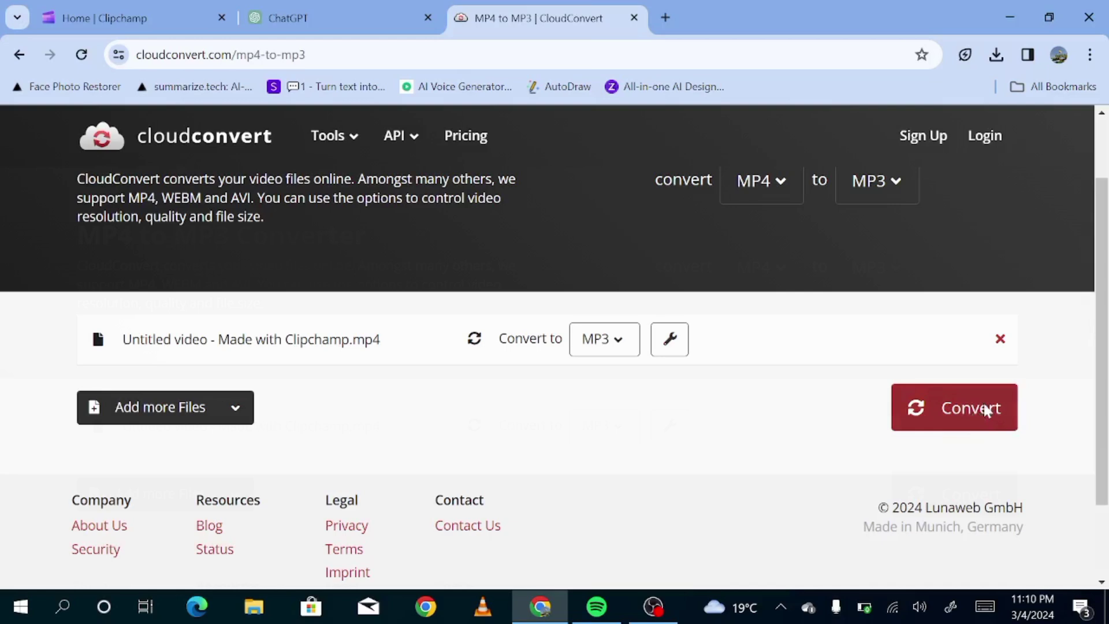
- Convert the video to MP3, listen to its opening seconds, and download the 3:32 audio file
click(987, 409)
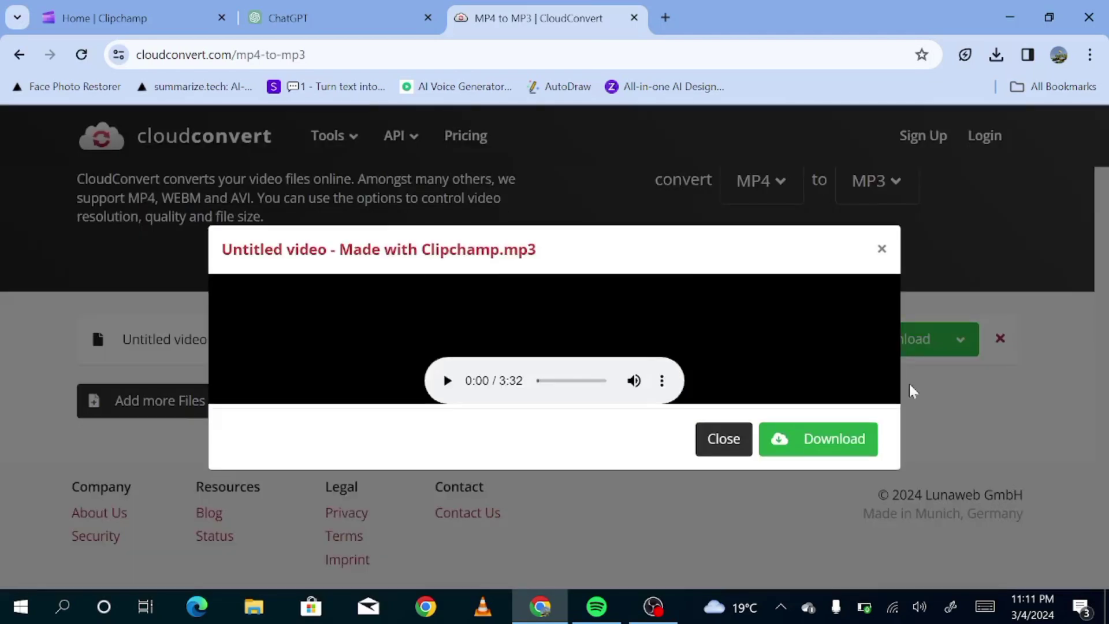
click(449, 380)
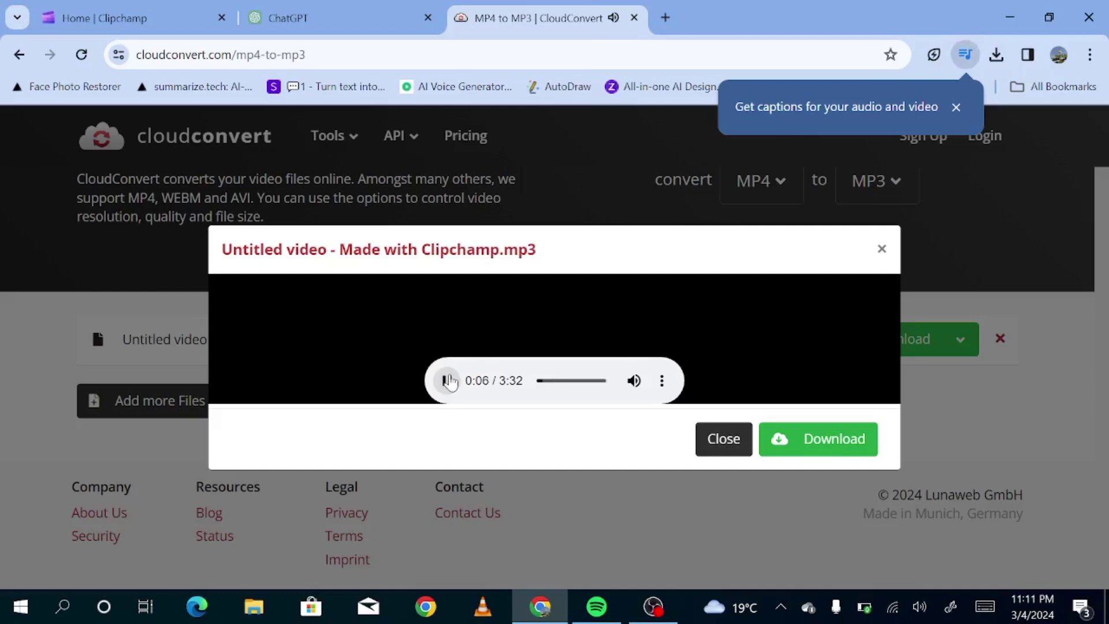
click(448, 381)
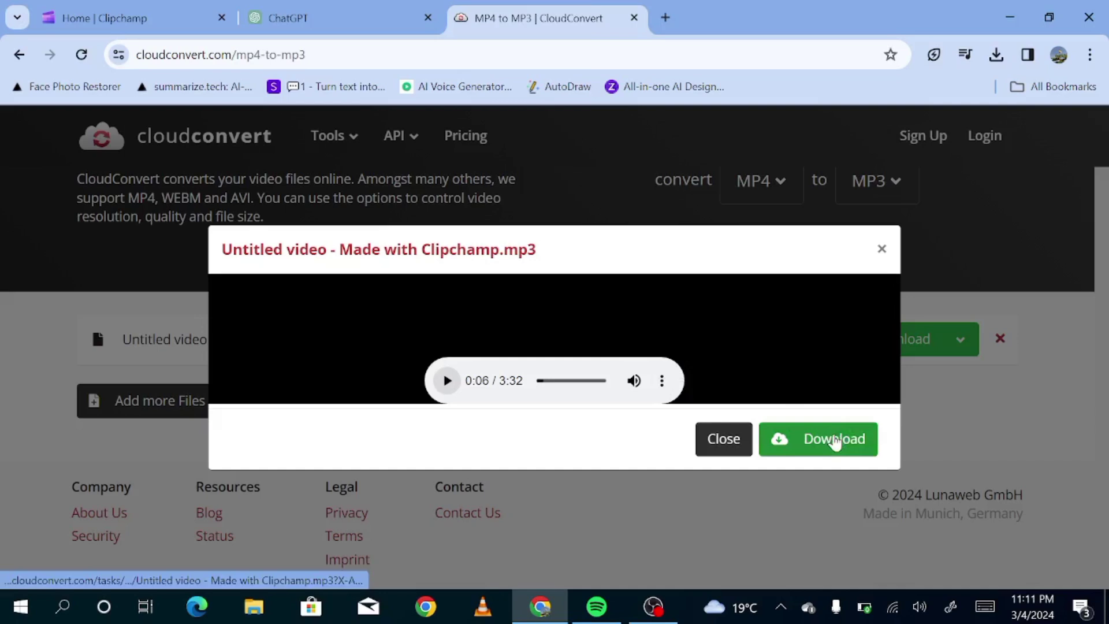
click(838, 444)
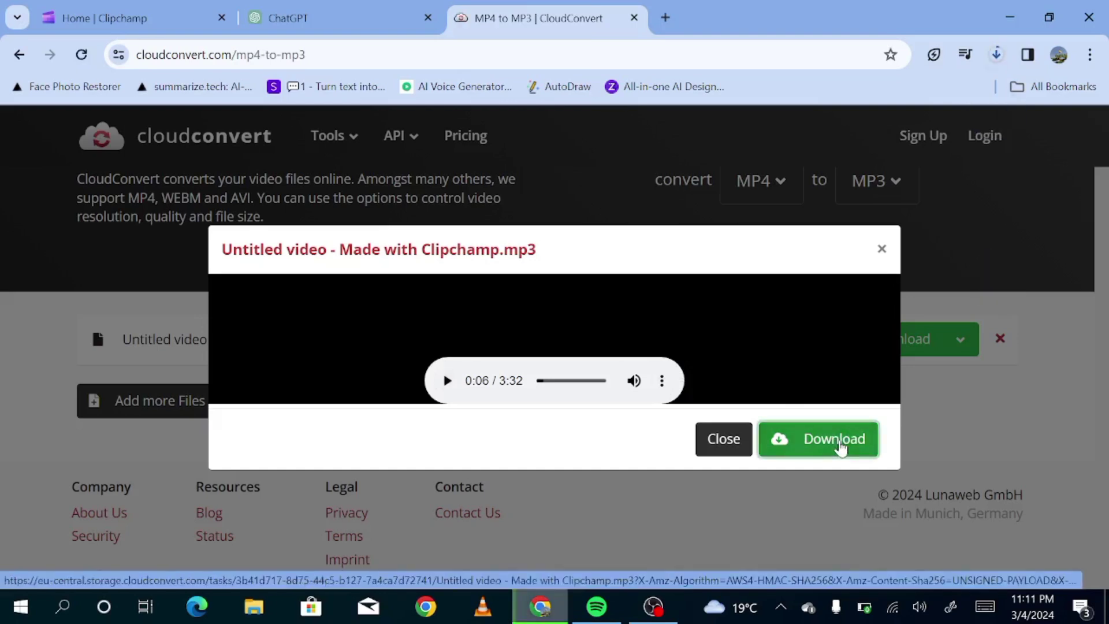
- Verify the 3.1 MB MP3 in Chrome's downloads, then close the panel and audio preview
click(994, 56)
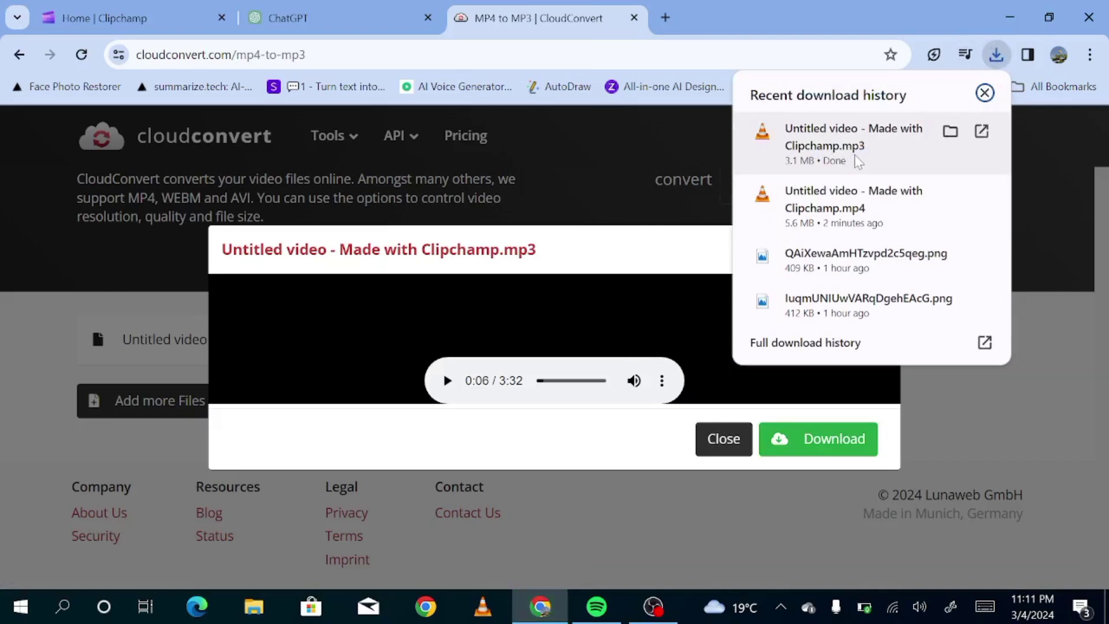
click(987, 420)
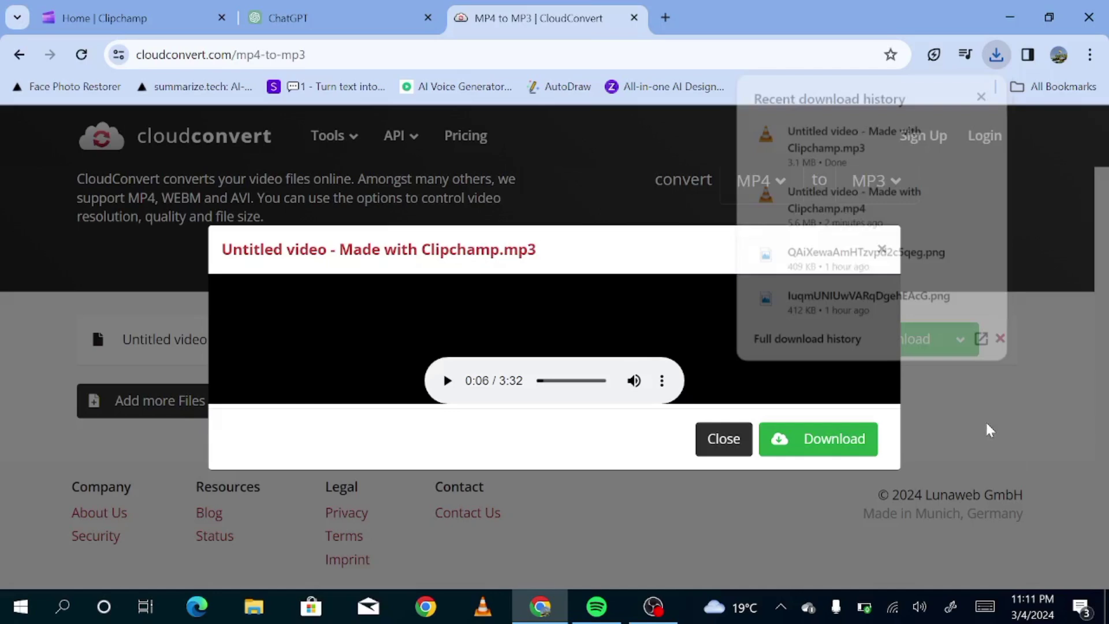